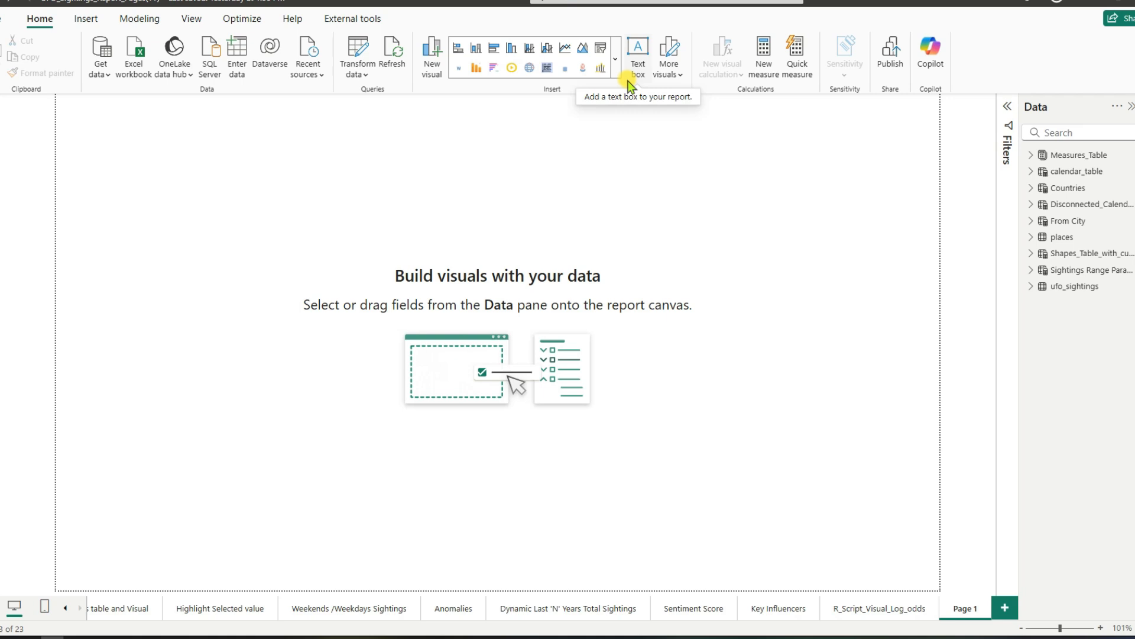
Step: Insert a Python visual on the blank page, move it down and enlarge it to fill most of the page width and lower part
{"action": "left_click", "coordinate": [616, 65]}
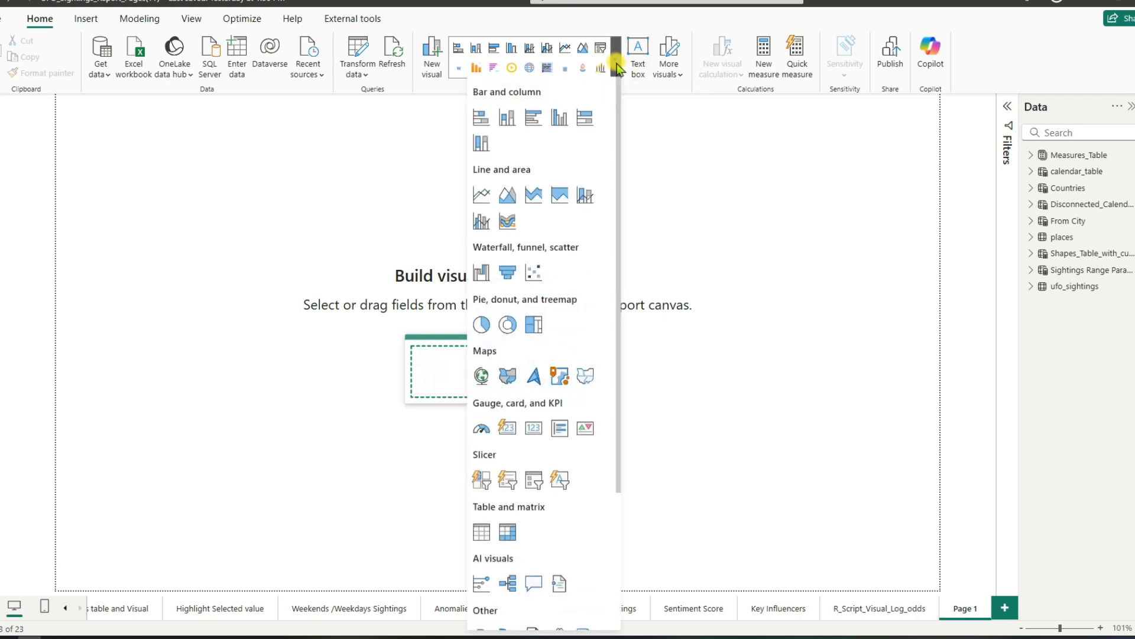
{"action": "scroll", "coordinate": [618, 227], "scroll_direction": "down", "scroll_amount": 3}
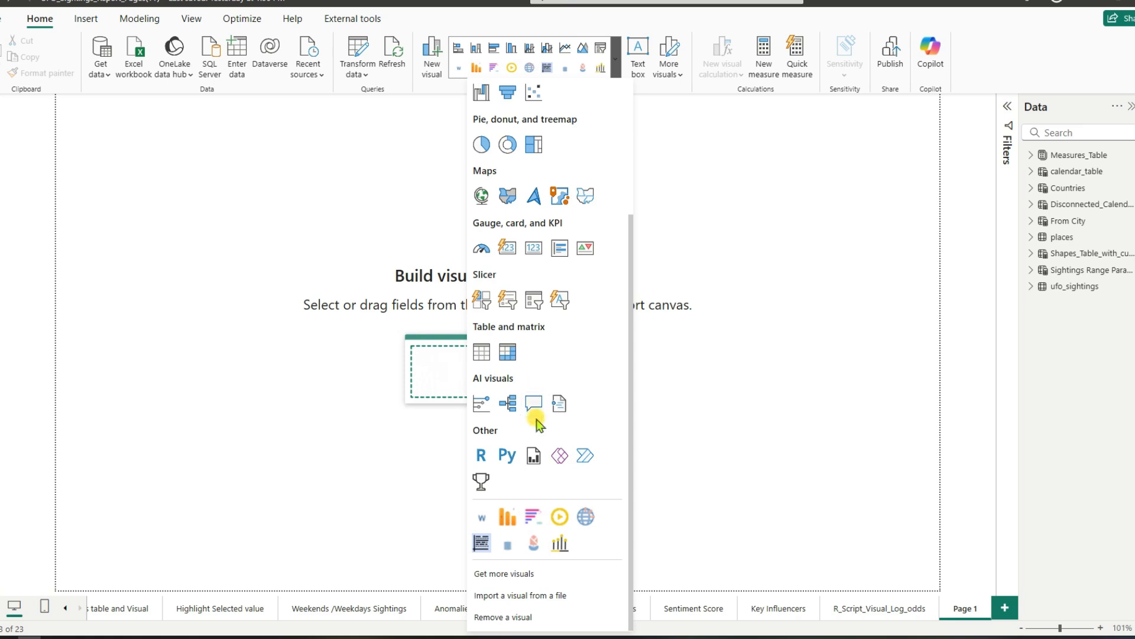
{"action": "left_click", "coordinate": [504, 459]}
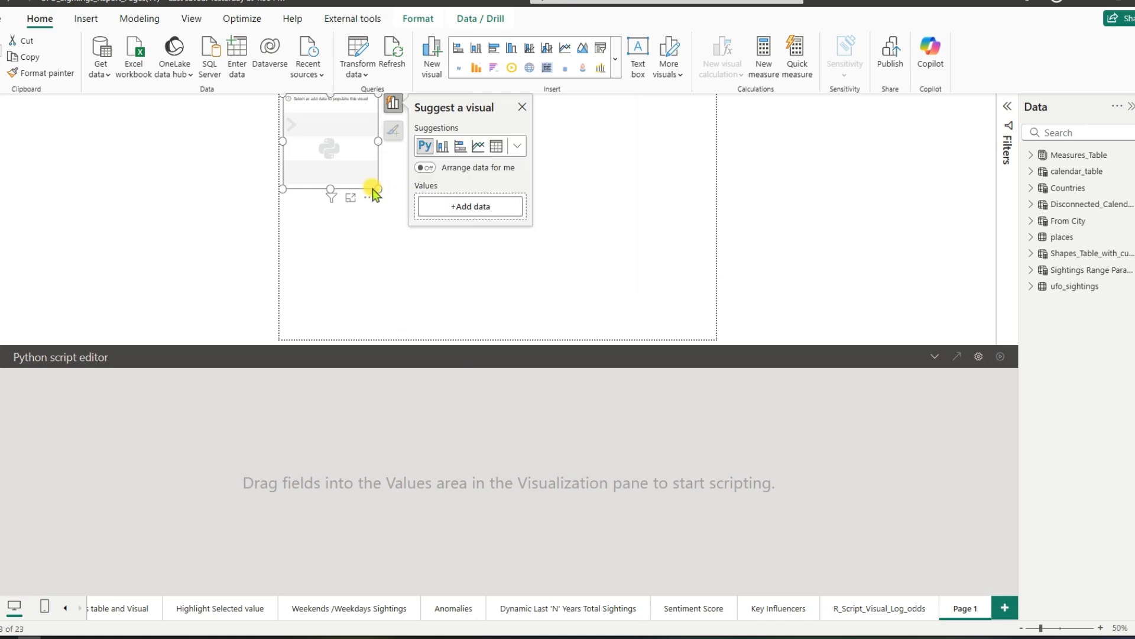
{"action": "left_click_drag", "start_coordinate": [374, 202], "coordinate": [398, 329]}
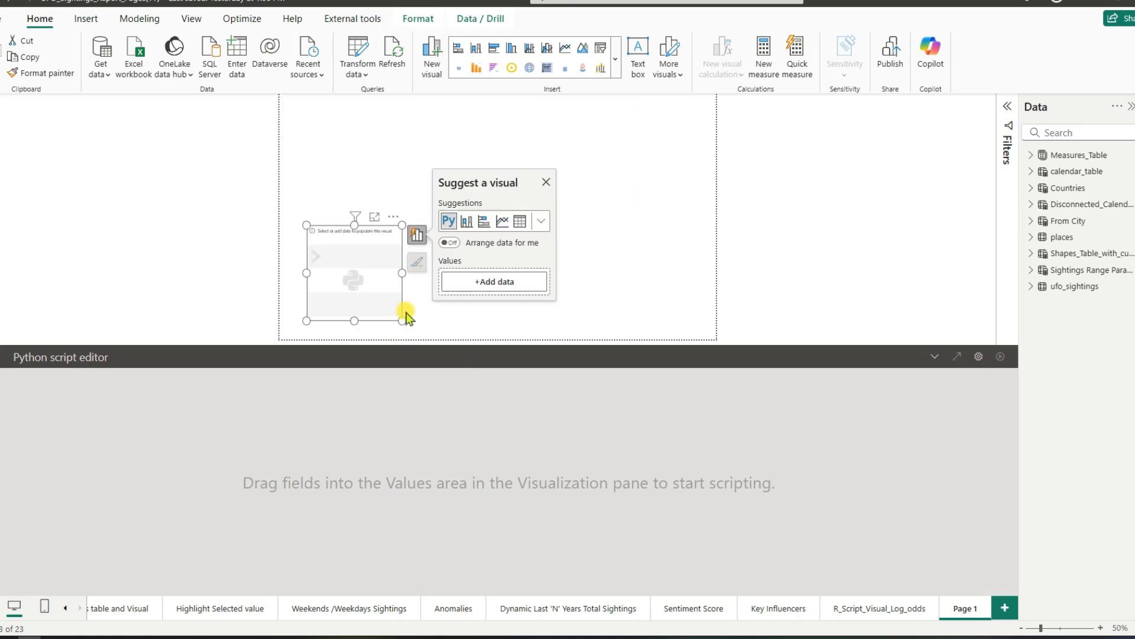
{"action": "left_click_drag", "start_coordinate": [403, 270], "coordinate": [686, 291]}
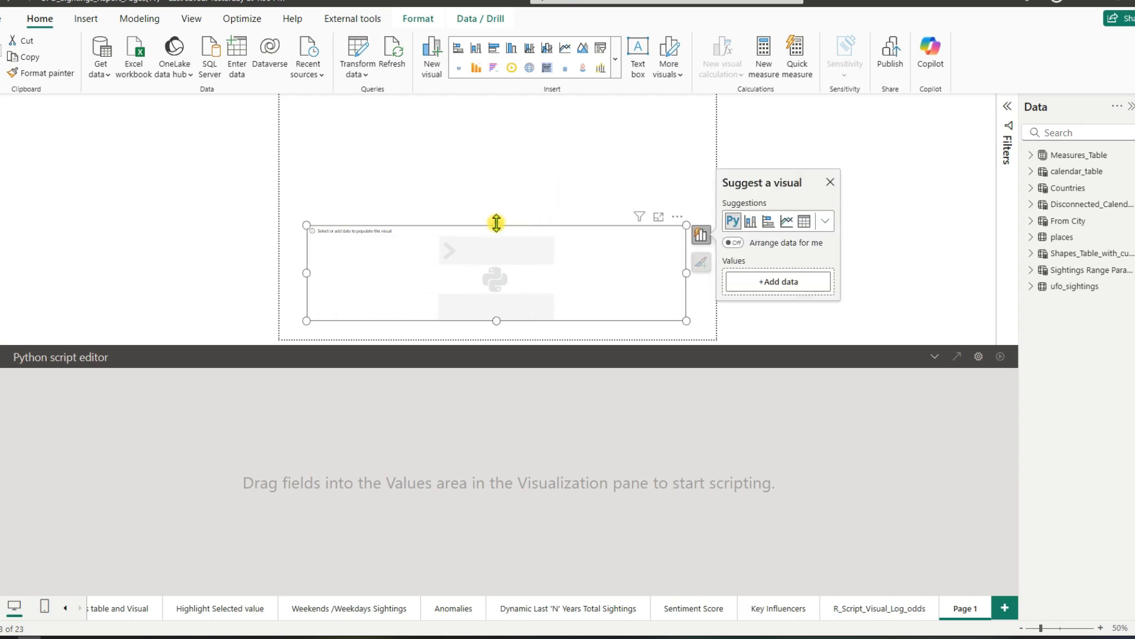
{"action": "left_click_drag", "start_coordinate": [496, 222], "coordinate": [502, 137]}
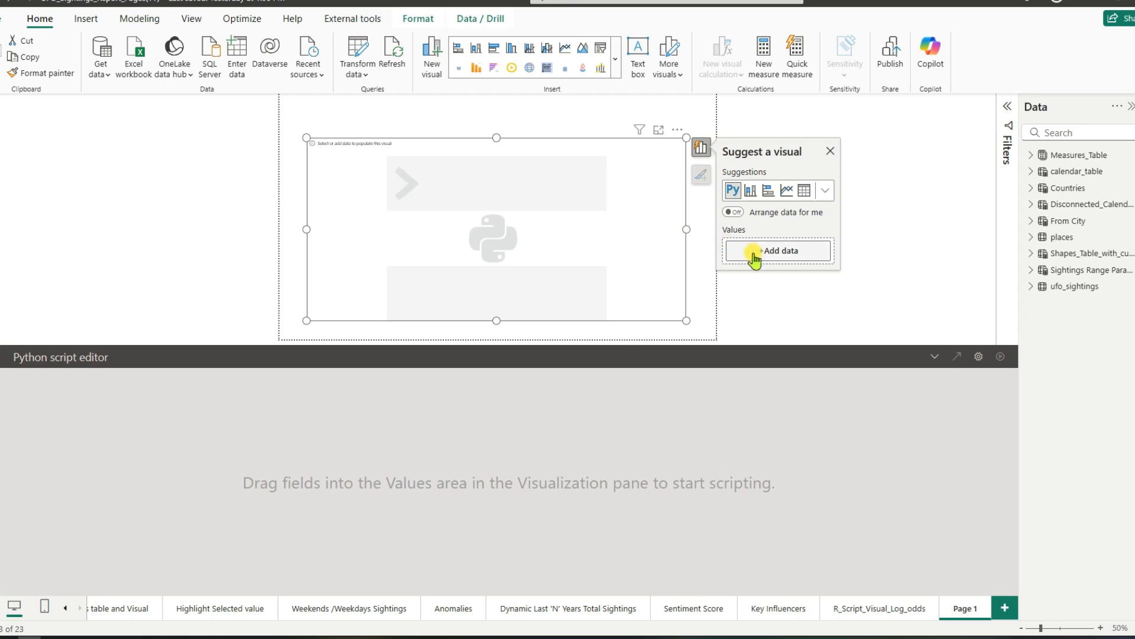
Step: Add the Decade Bin field from the ufo_sightings table to the Python visual's values
{"action": "left_click", "coordinate": [754, 254]}
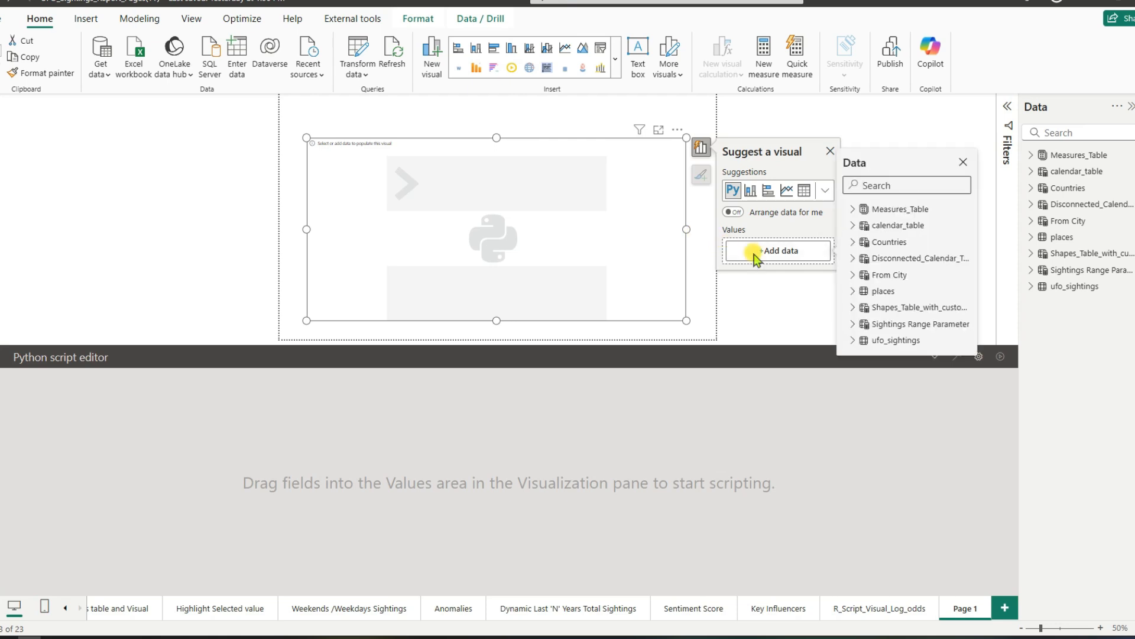
{"action": "left_click", "coordinate": [850, 341]}
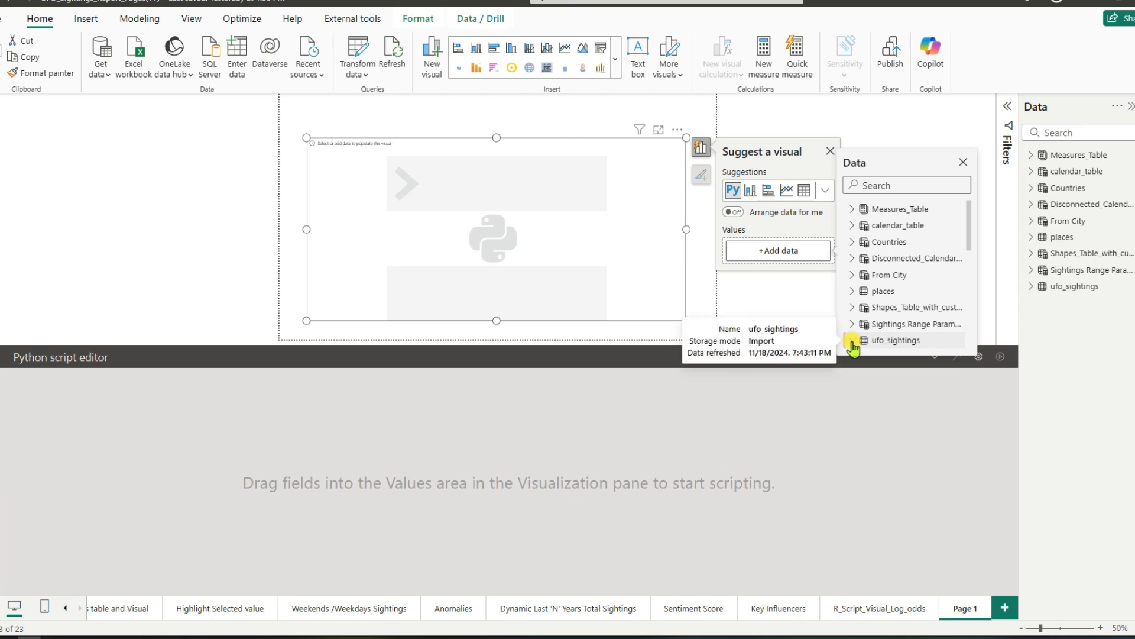
{"action": "scroll", "coordinate": [946, 329], "scroll_direction": "down", "scroll_amount": 3}
{"action": "scroll", "coordinate": [951, 333], "scroll_direction": "down", "scroll_amount": 2}
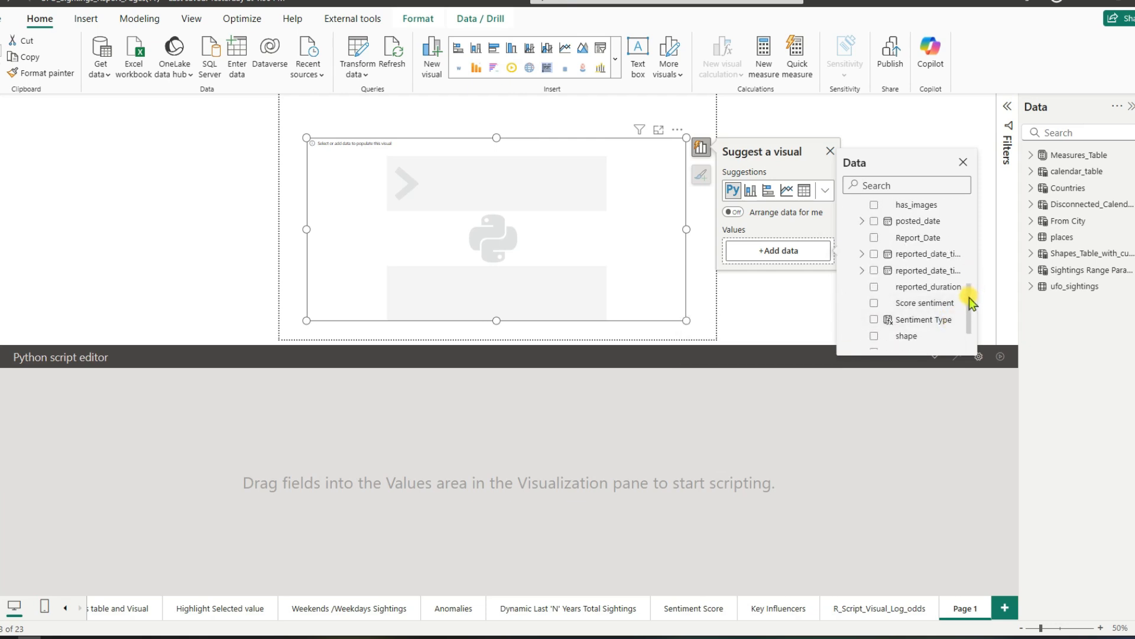
{"action": "scroll", "coordinate": [970, 297], "scroll_direction": "up", "scroll_amount": 2}
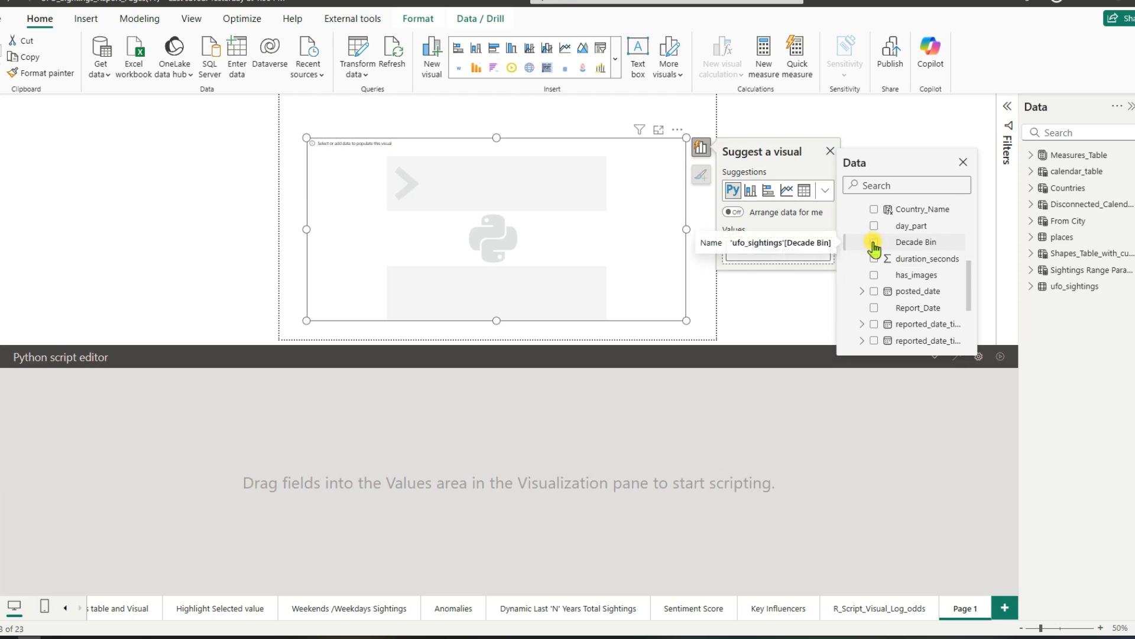
{"action": "left_click", "coordinate": [873, 243]}
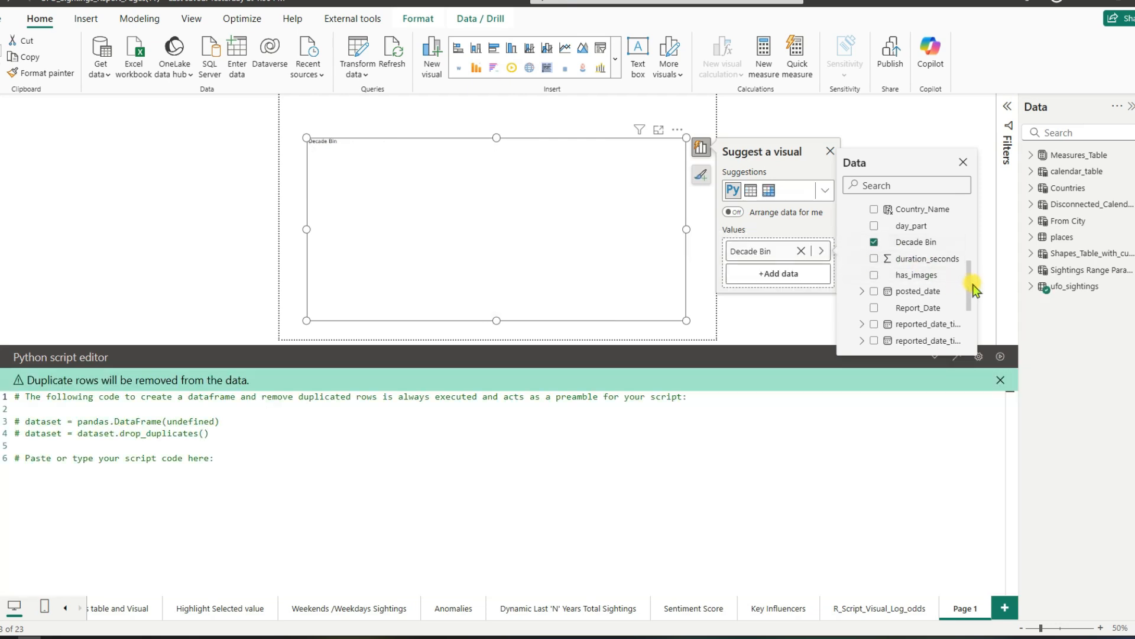
Step: Add the Month_Name field from calendar_table to the Python visual's values
{"action": "left_click_drag", "start_coordinate": [973, 285], "coordinate": [971, 220]}
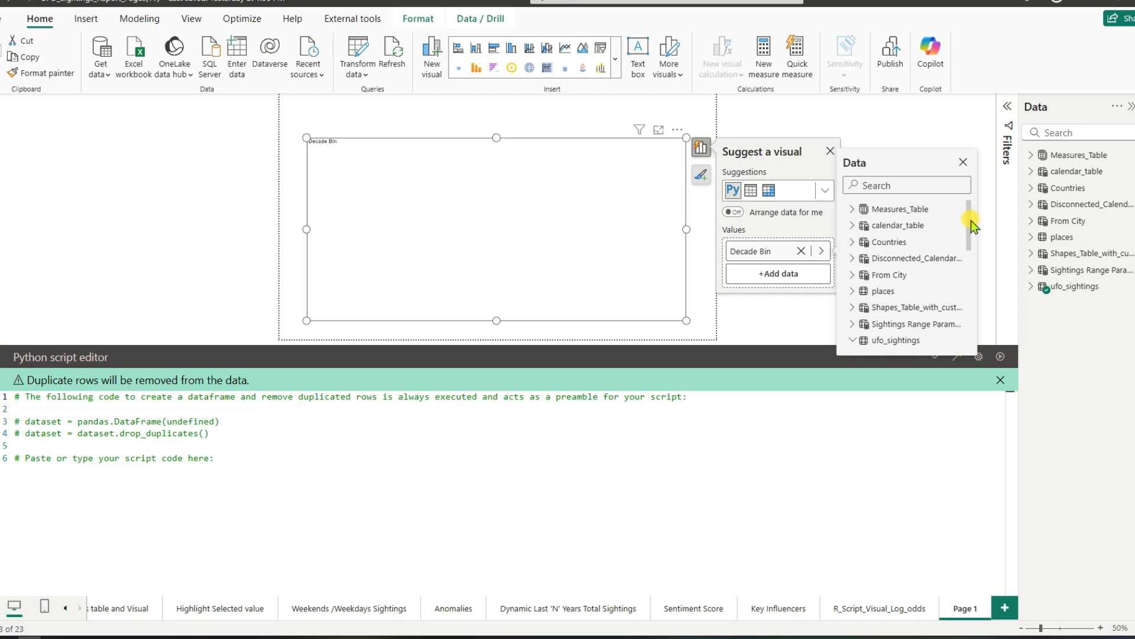
{"action": "left_click", "coordinate": [852, 225]}
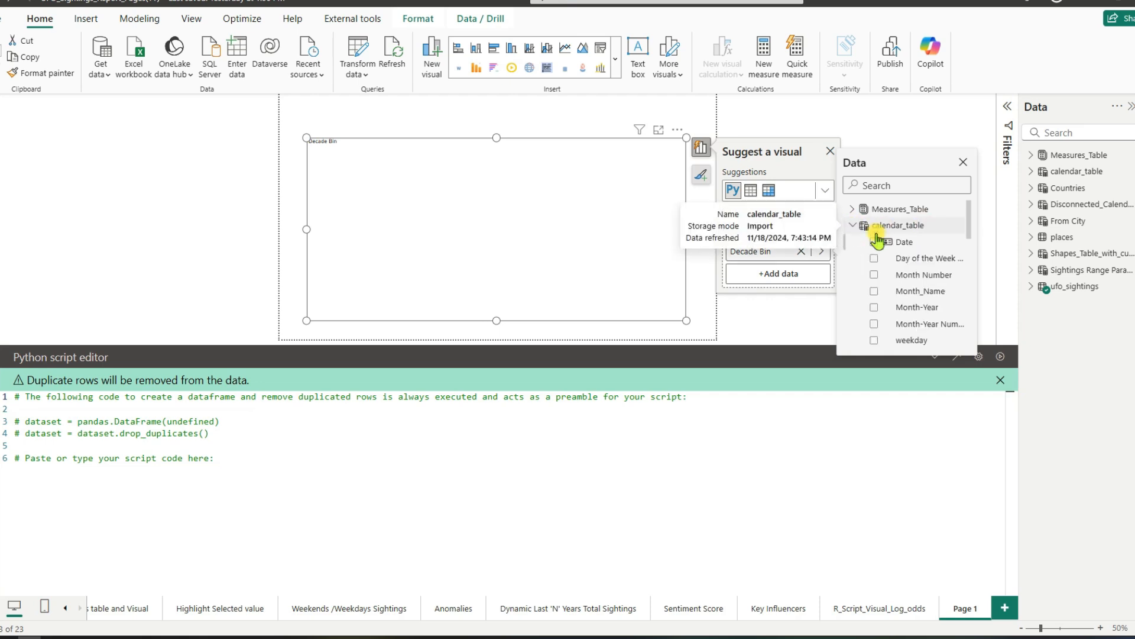
{"action": "left_click", "coordinate": [876, 292]}
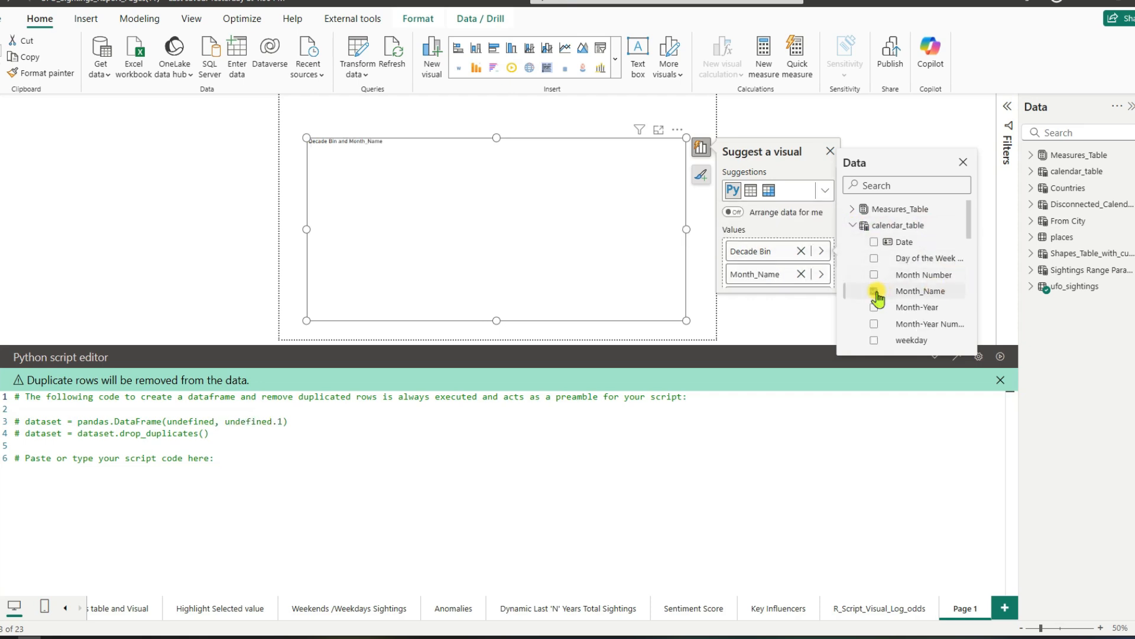
{"action": "left_click", "coordinate": [853, 225]}
Step: Add the Total Sightings measure from the Misc folder of Measures_Table to the Python visual's values
{"action": "left_click", "coordinate": [852, 208]}
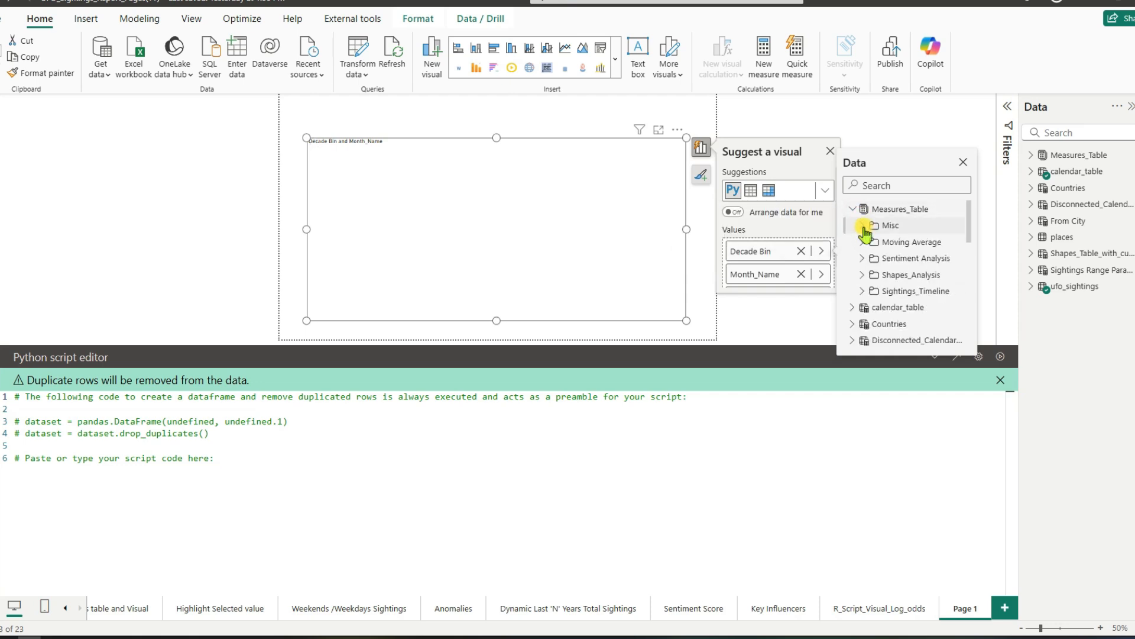
{"action": "left_click", "coordinate": [863, 226]}
{"action": "left_click", "coordinate": [886, 308]}
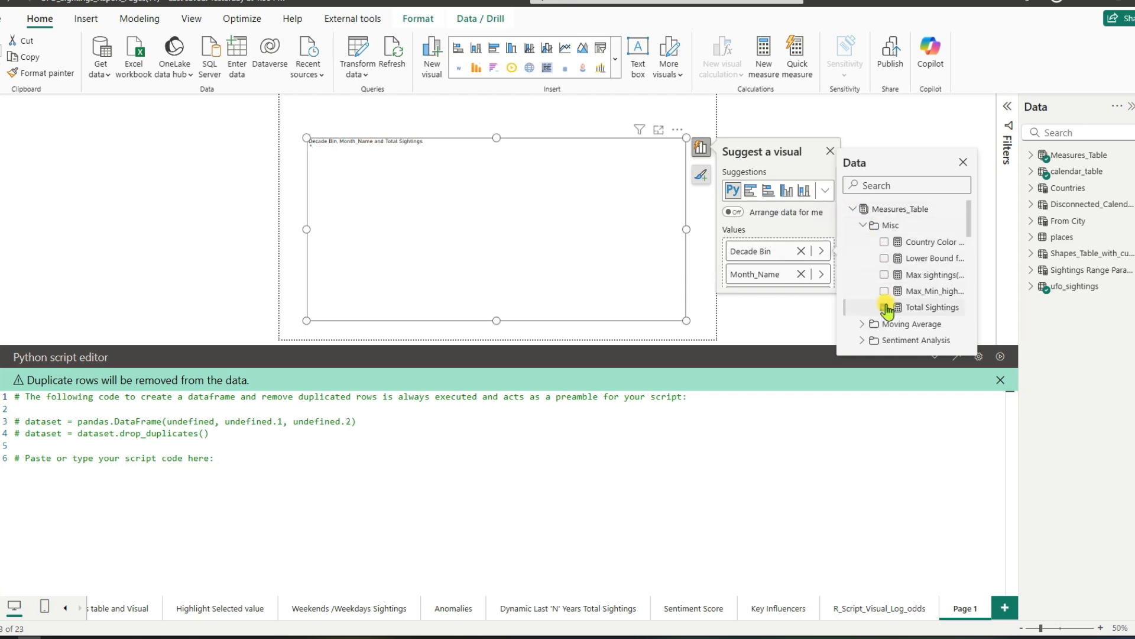
{"action": "left_click", "coordinate": [853, 209]}
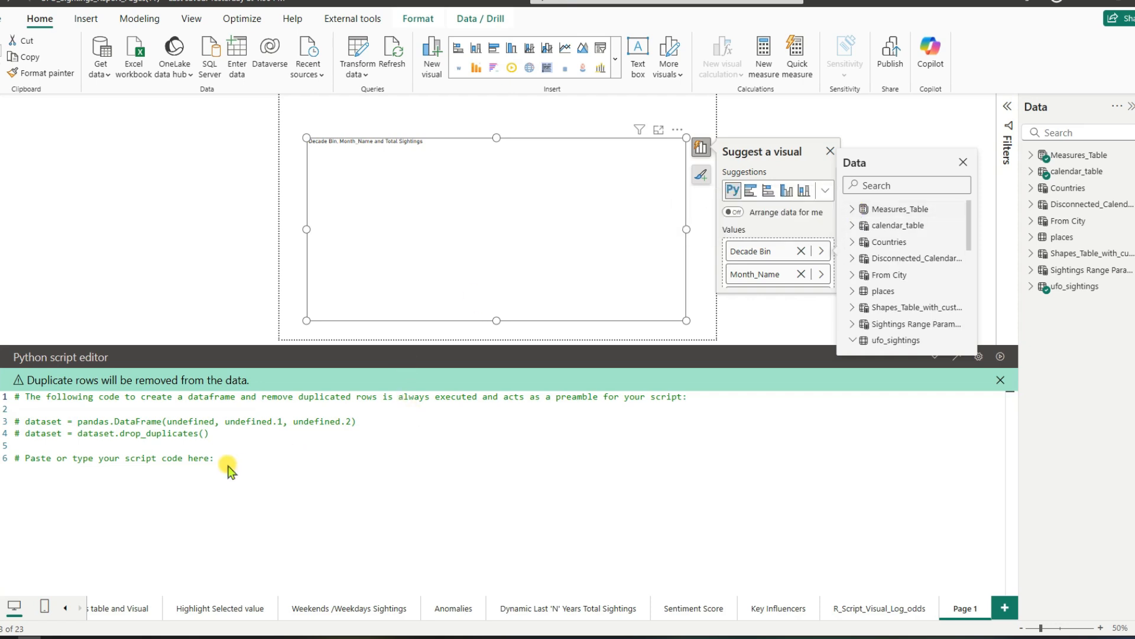
Step: Review the Python script preamble: the duplicate-removal line, the DataFrame line and the place for script code
{"action": "left_click", "coordinate": [20, 434]}
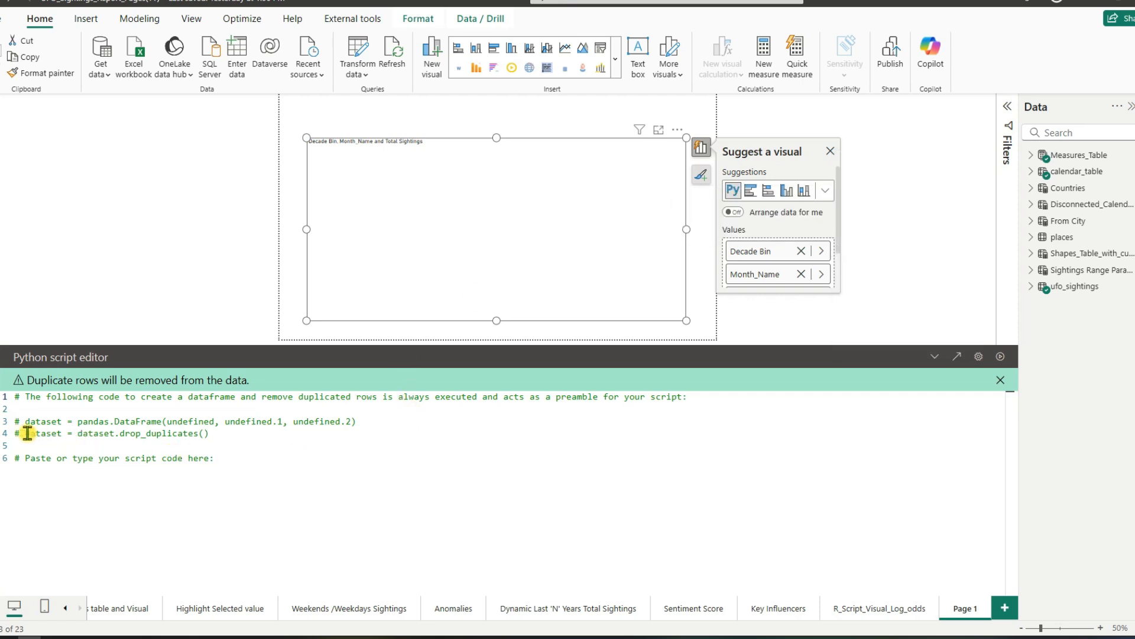
{"action": "left_click_drag", "start_coordinate": [24, 434], "coordinate": [260, 429]}
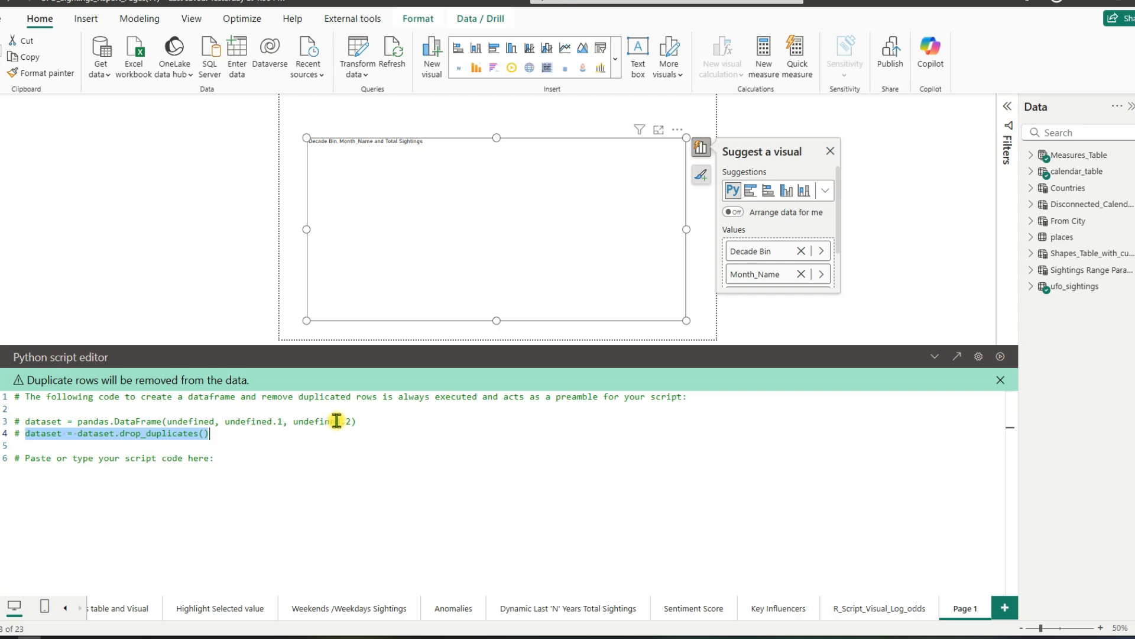
{"action": "left_click_drag", "start_coordinate": [356, 421], "coordinate": [12, 421]}
{"action": "left_click_drag", "start_coordinate": [214, 458], "coordinate": [31, 467]}
{"action": "left_click", "coordinate": [35, 478]}
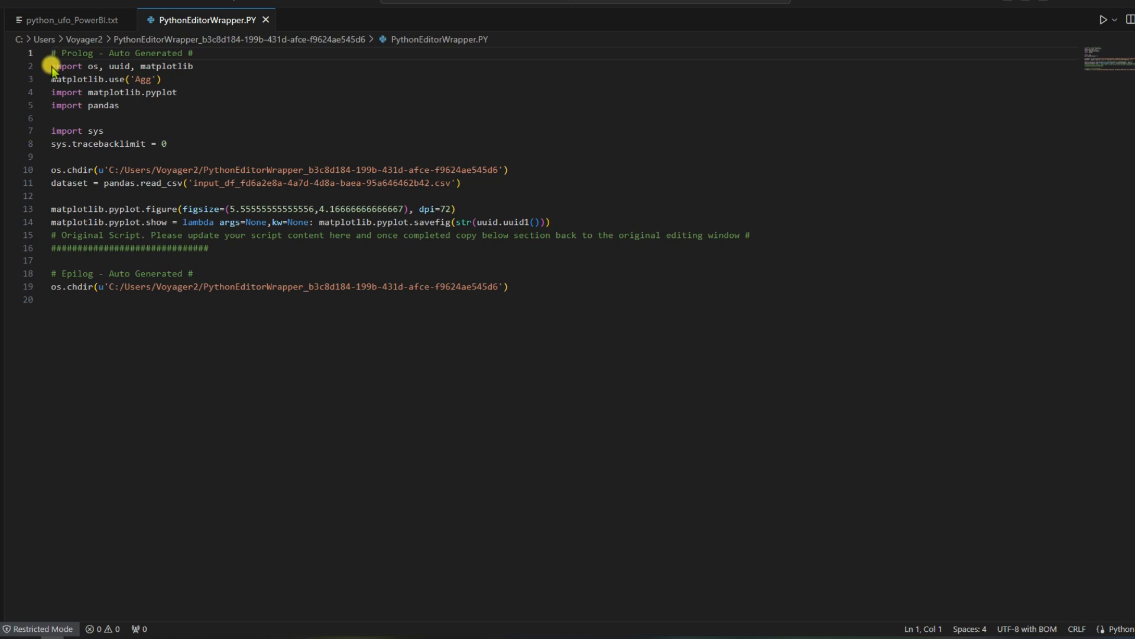
Step: Review the imports, dataset loading and matplotlib figure lines of PythonEditorWrapper.PY in the external code editor
{"action": "left_click_drag", "start_coordinate": [48, 55], "coordinate": [168, 144]}
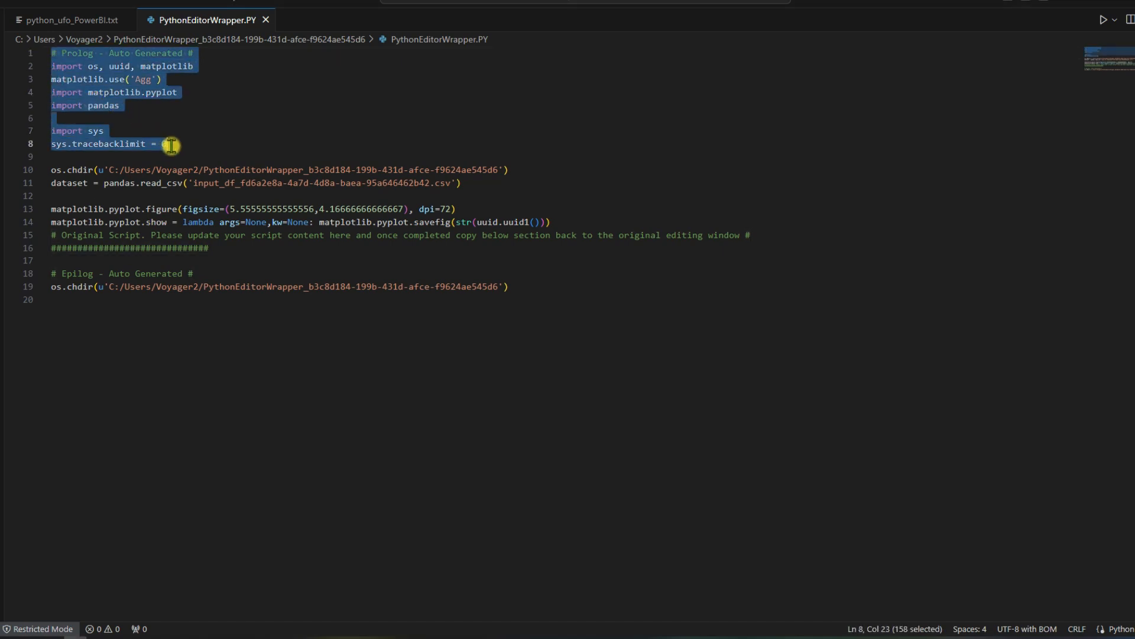
{"action": "left_click", "coordinate": [51, 169]}
{"action": "left_click_drag", "start_coordinate": [51, 169], "coordinate": [497, 191]}
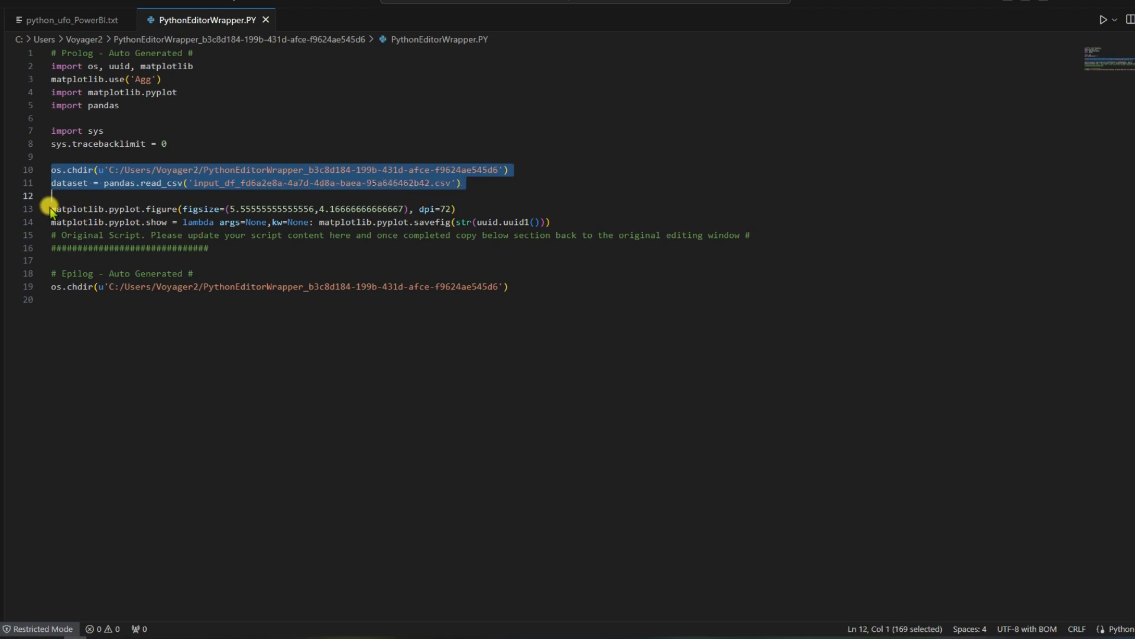
{"action": "left_click_drag", "start_coordinate": [50, 208], "coordinate": [525, 222]}
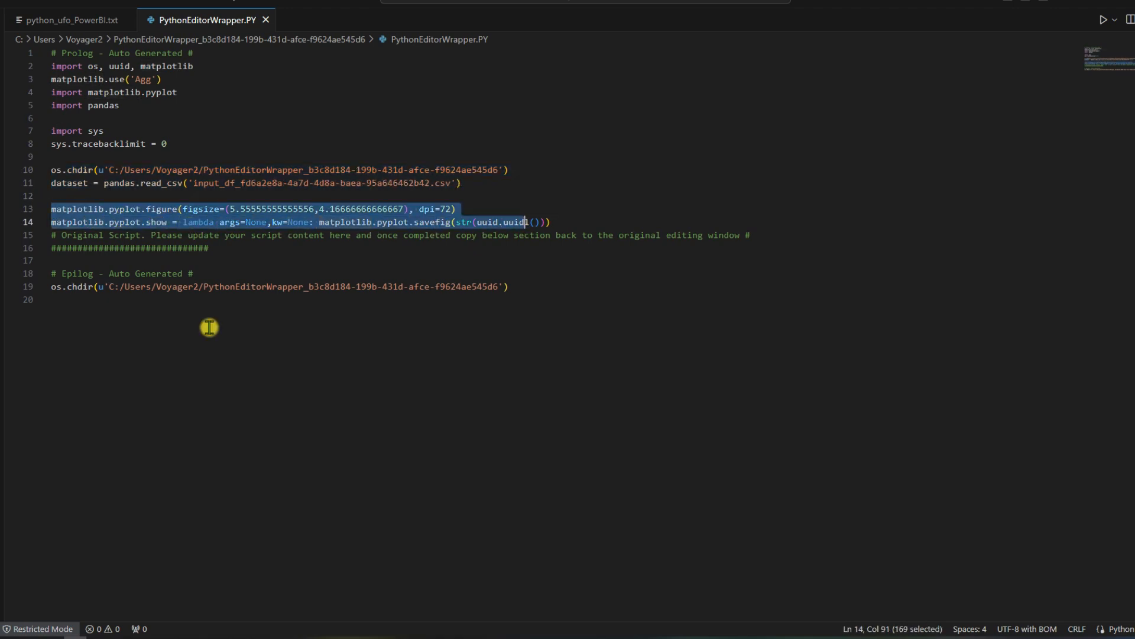
Step: Add the comment "# Start coding ...." below the epilog at the end of PythonEditorWrapper.PY
{"action": "left_click", "coordinate": [521, 289]}
{"action": "key", "text": "Return"}
{"action": "key", "text": "Return"}
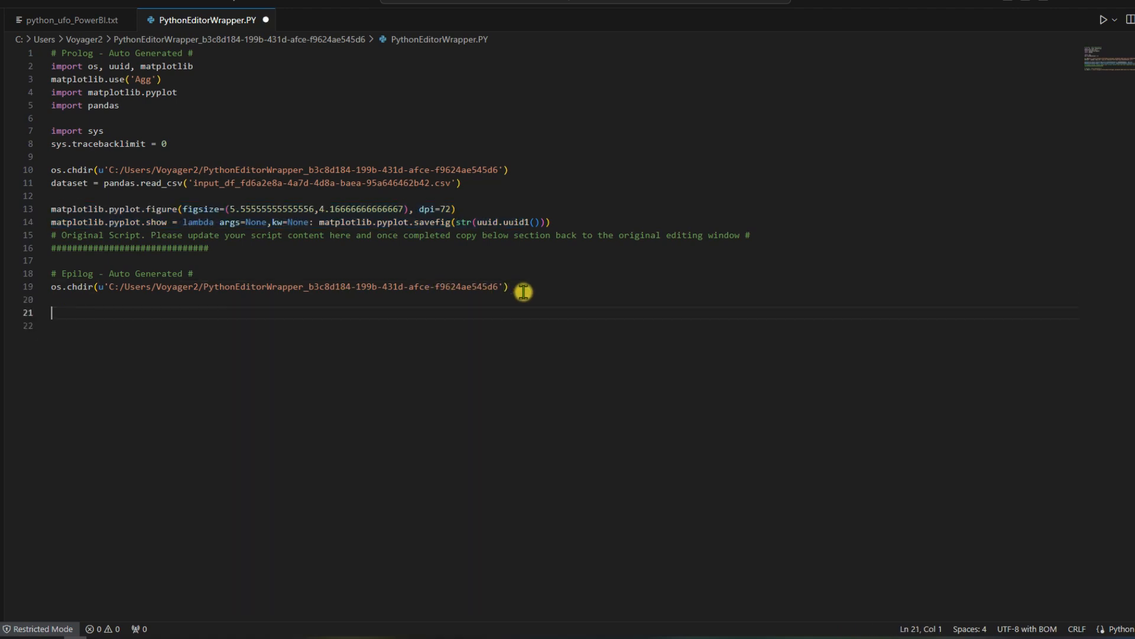
{"action": "type", "text": "# Type for"}
{"action": "key", "text": "BackSpace"}
{"action": "key", "text": "BackSpace"}
{"action": "key", "text": "BackSpace"}
{"action": "key", "text": "BackSpace"}
{"action": "key", "text": "BackSpace"}
{"action": "key", "text": "BackSpace"}
{"action": "key", "text": "BackSpace"}
{"action": "type", "text": "tart coding ...."}
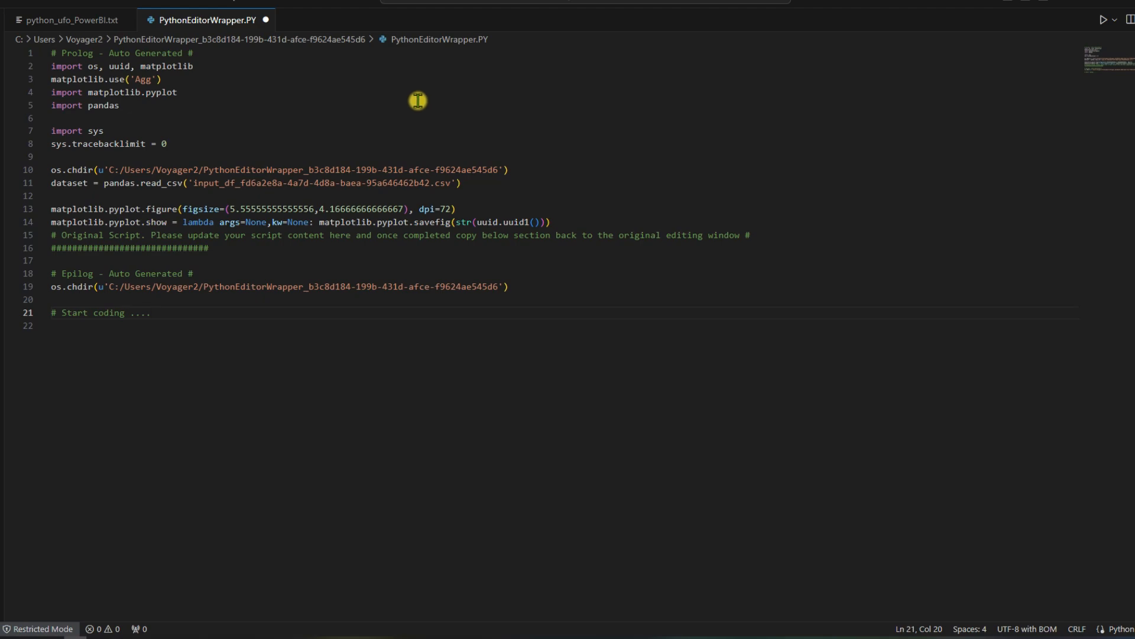
Step: Switch back to Power BI and import matplotlib.pyplot as plt and seaborn as sns beneath the script's comment lines
{"action": "left_click", "coordinate": [1087, 2]}
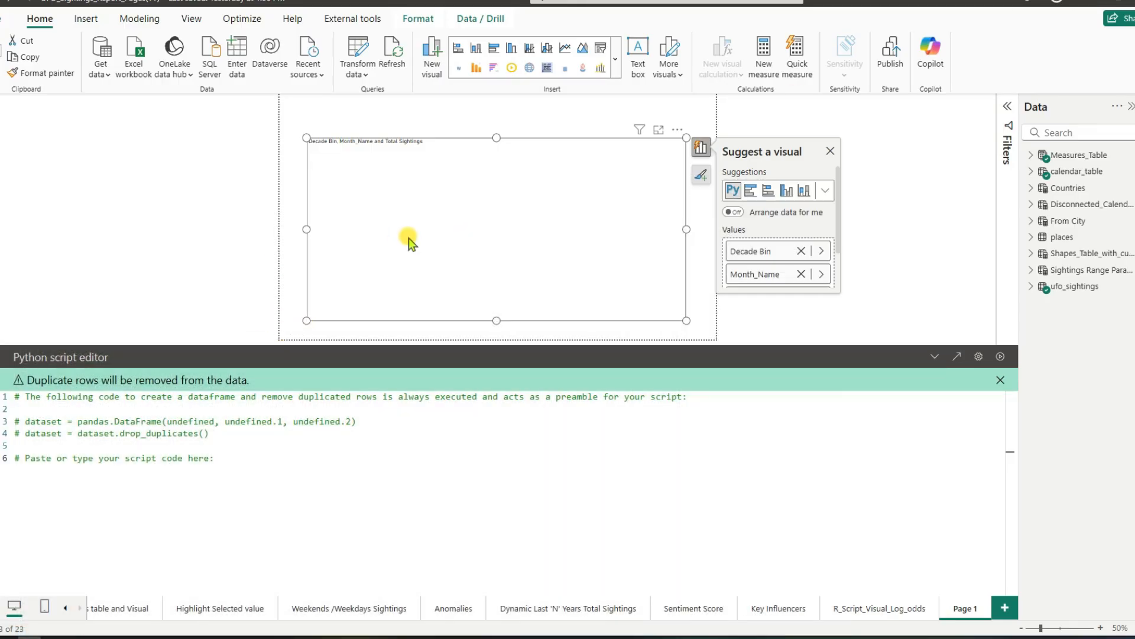
{"action": "left_click", "coordinate": [228, 462]}
{"action": "key", "text": "Down"}
{"action": "key", "text": "Down"}
{"action": "left_click", "coordinate": [236, 463]}
{"action": "type", "text": "import matplotlib"}
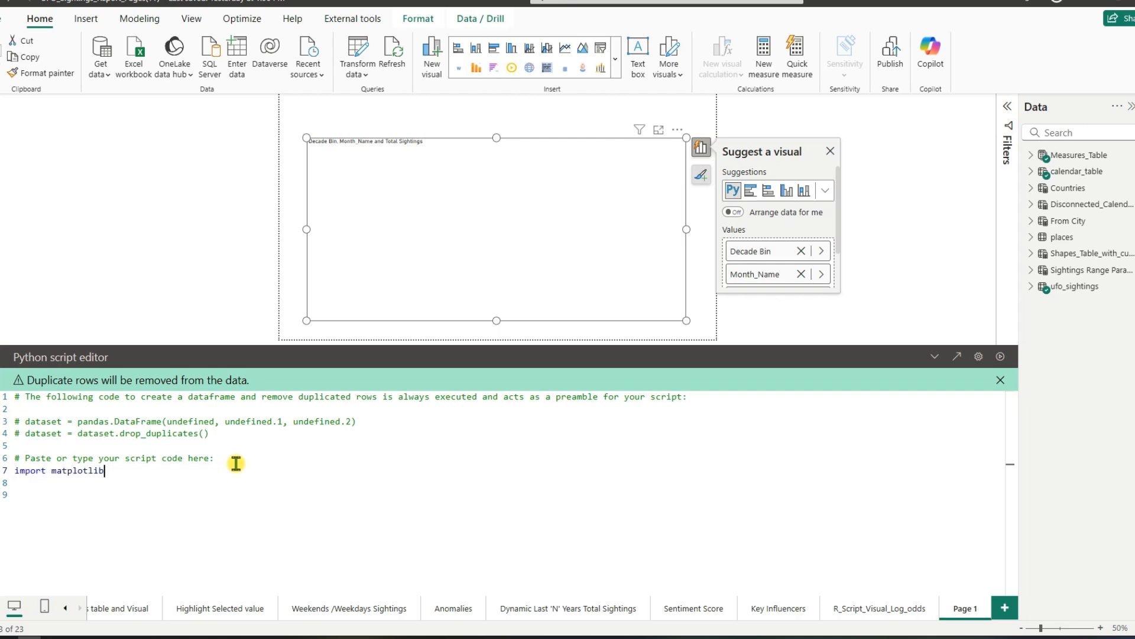
{"action": "type", "text": ".pyplot as plt"}
{"action": "key", "text": "Return"}
{"action": "type", "text": "i"}
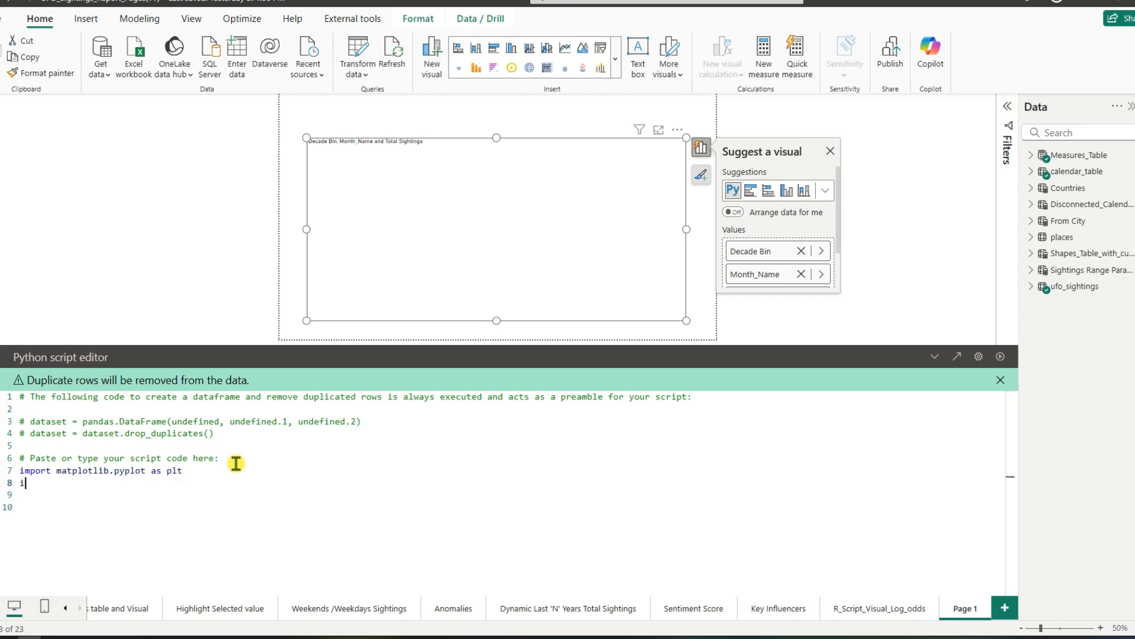
{"action": "type", "text": "mport seaborn as sns"}
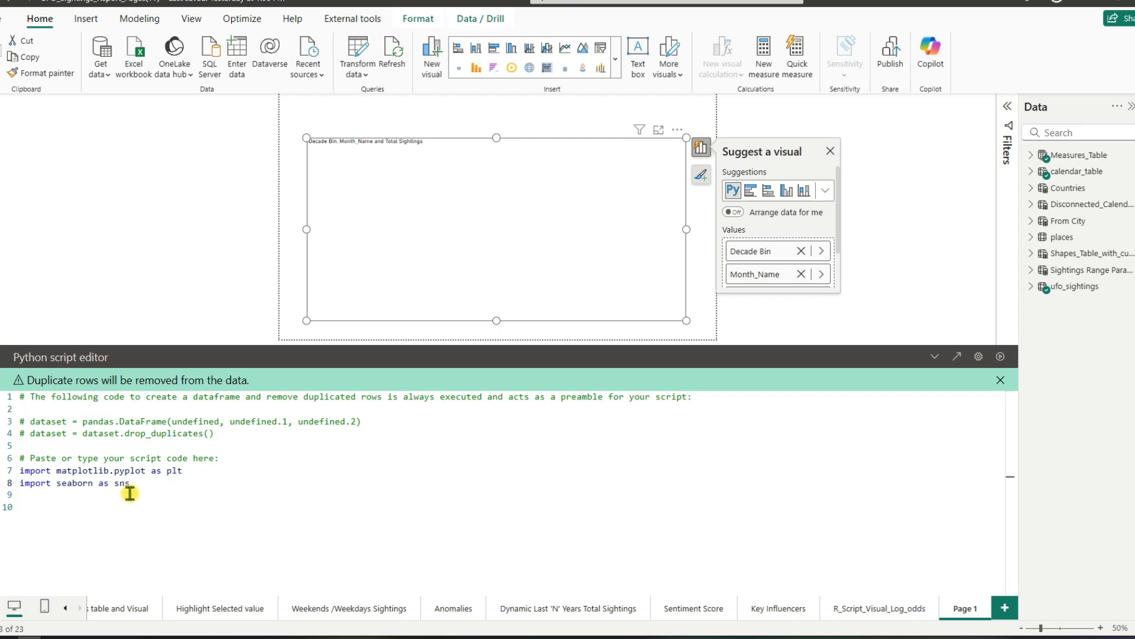
Step: Start a seaborn line plot call, sns.lineplot(data = dataset), on a new line beneath the imports
{"action": "left_click_drag", "start_coordinate": [131, 483], "coordinate": [19, 483]}
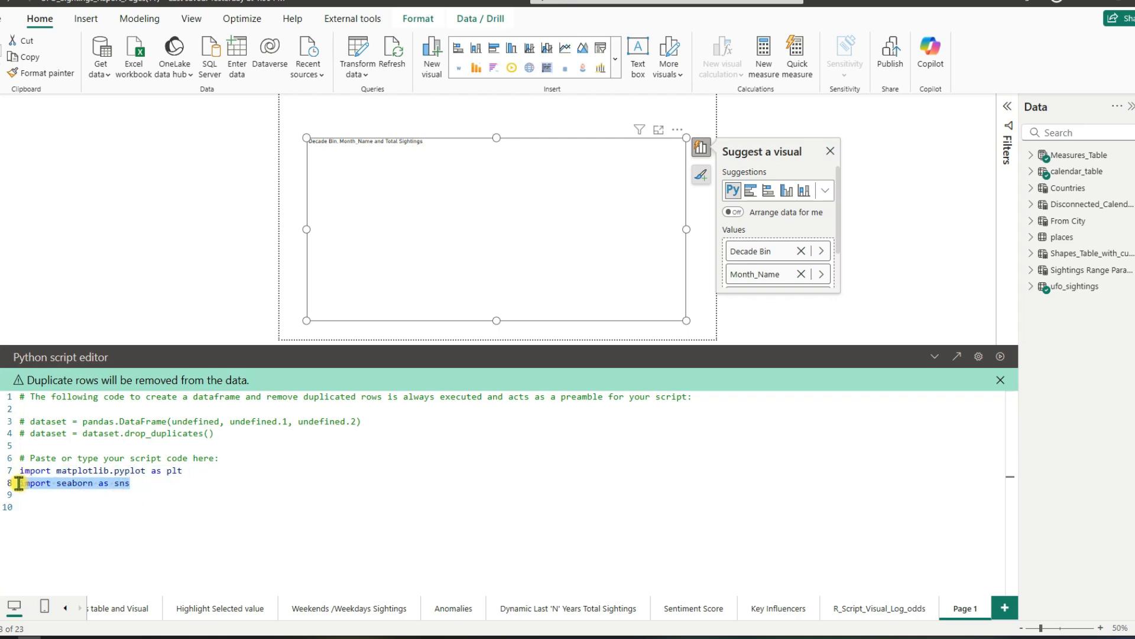
{"action": "left_click", "coordinate": [144, 483]}
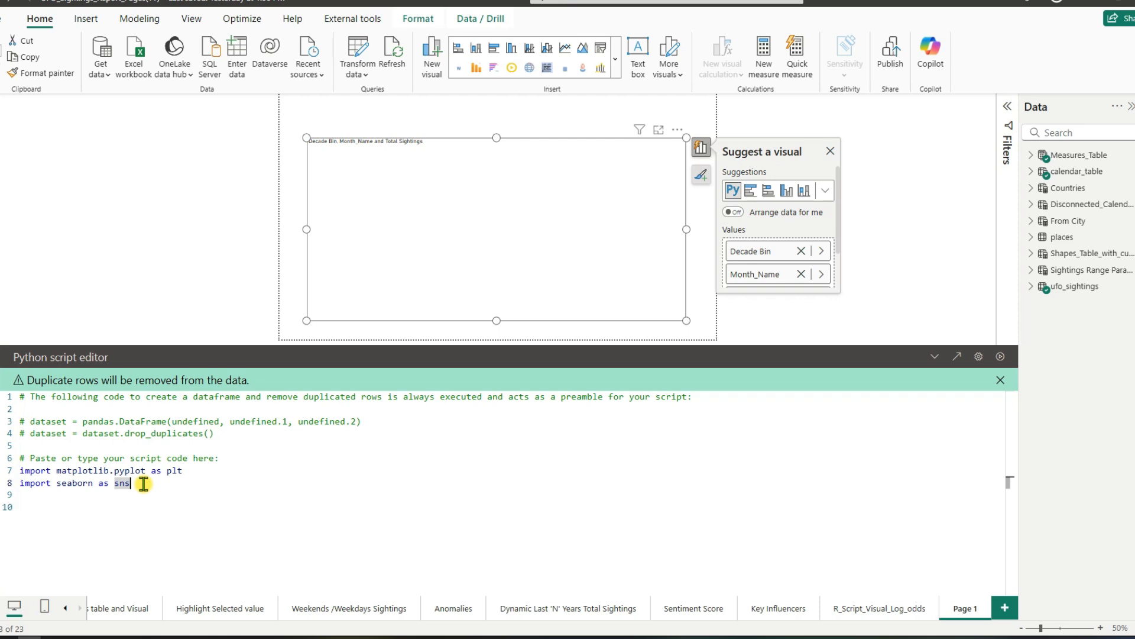
{"action": "key", "text": "Return"}
{"action": "type", "text": "sns.lineplot("}
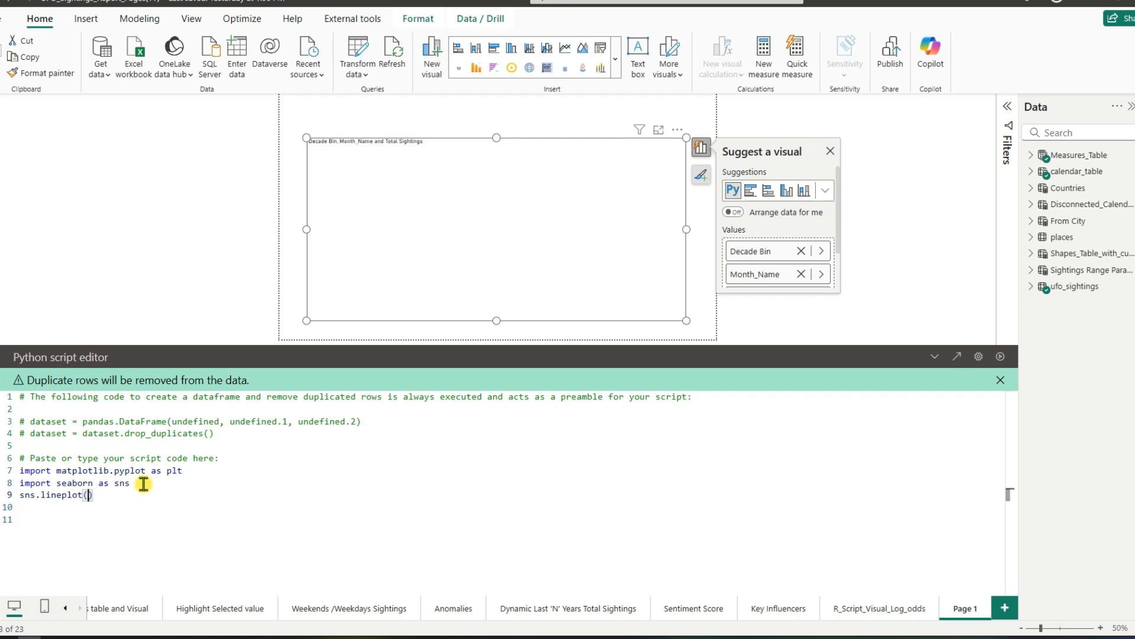
{"action": "type", "text": "data = dataset"}
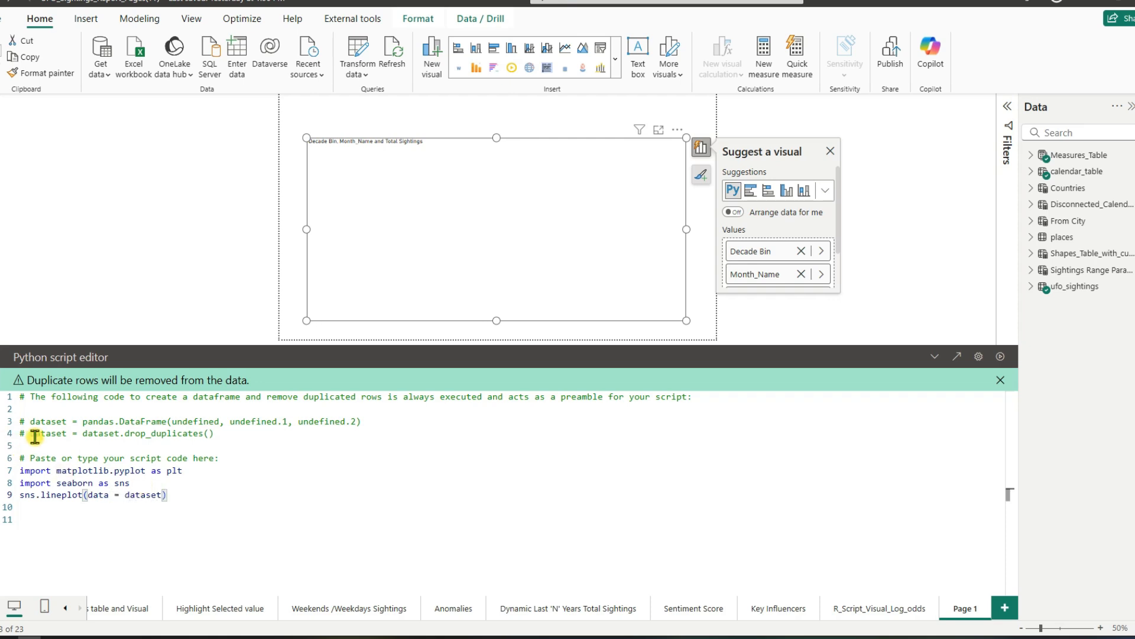
Step: Extend the line plot call's arguments with x = "Decade Bin", y= "Total Sightings" and hue = "Month_Name"
{"action": "left_click_drag", "start_coordinate": [31, 436], "coordinate": [67, 436]}
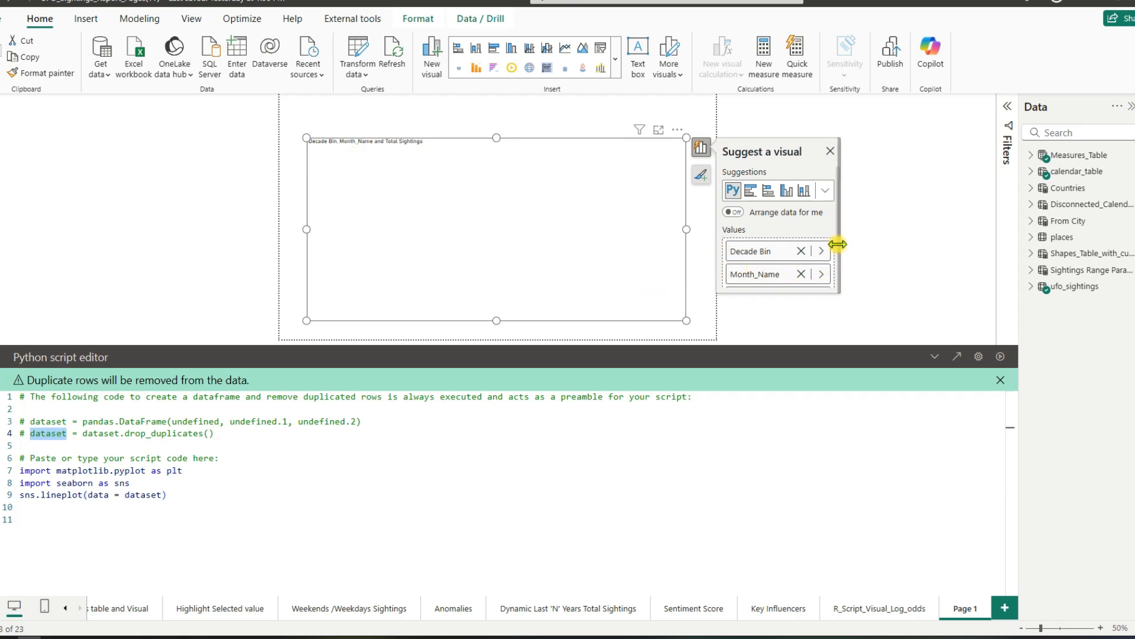
{"action": "scroll", "coordinate": [838, 252], "scroll_direction": "down", "scroll_amount": 3}
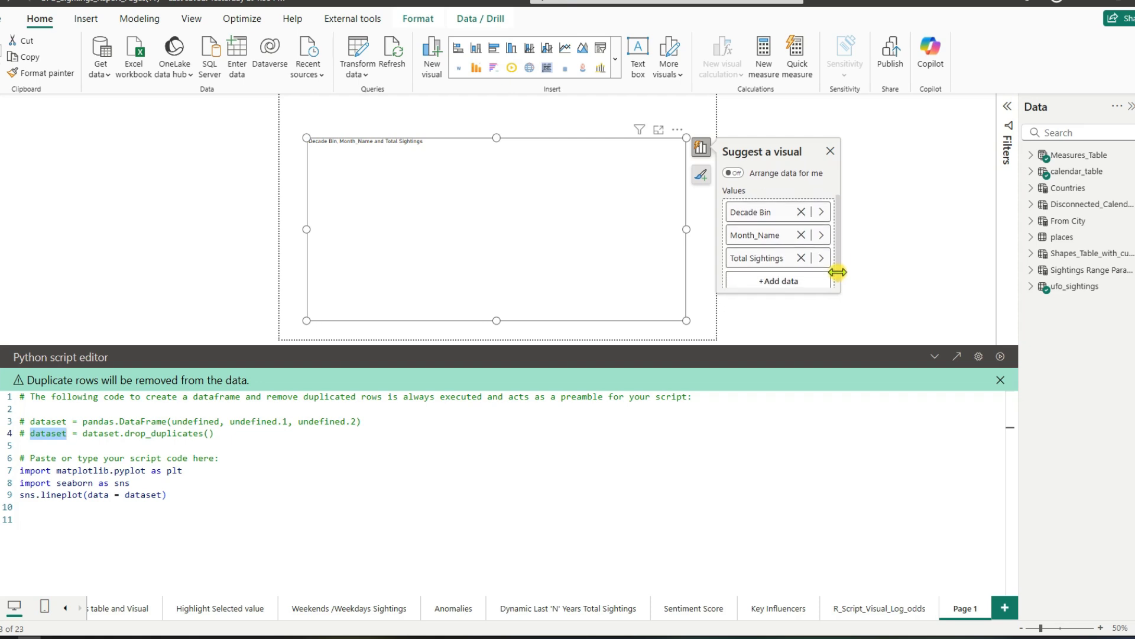
{"action": "left_click", "coordinate": [165, 494]}
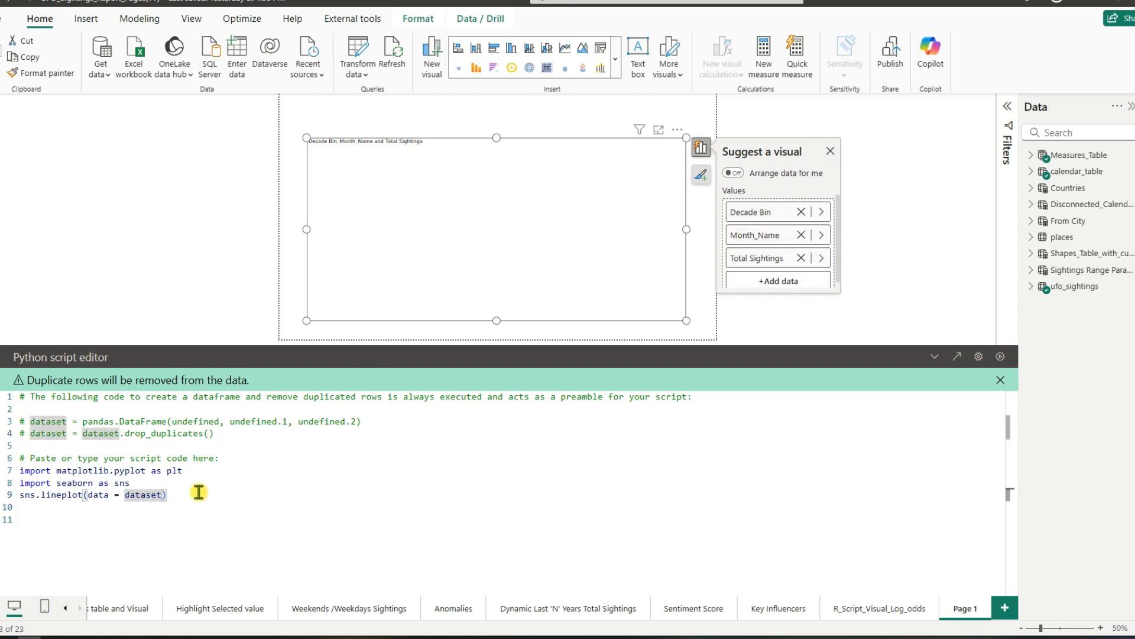
{"action": "type", "text": ",x ="}
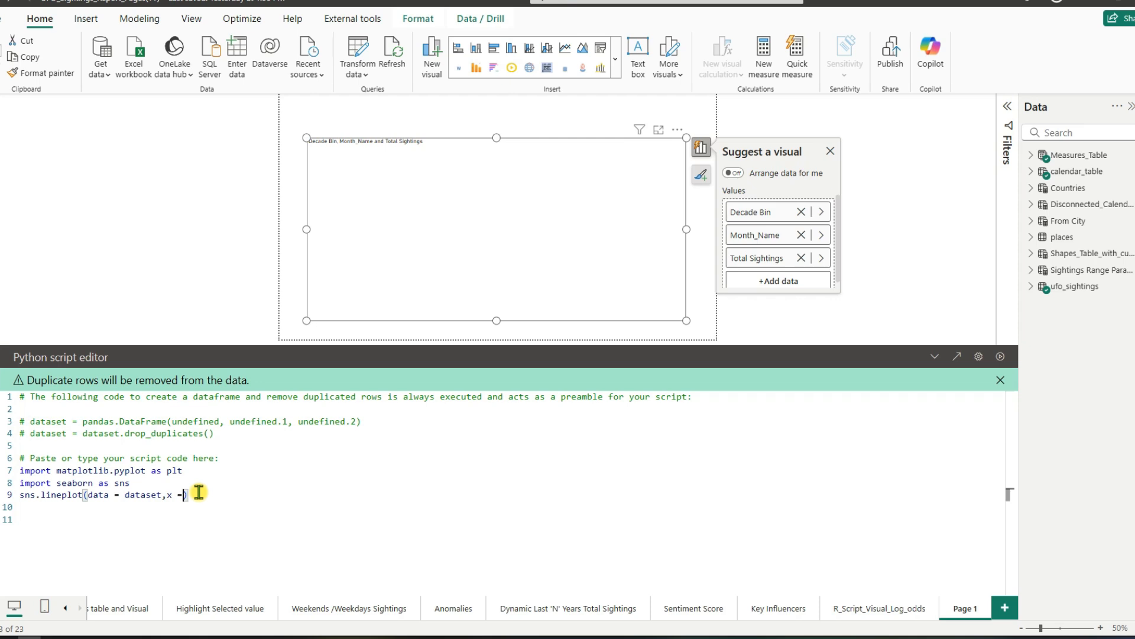
{"action": "type", "text": "ecade Bin"}
{"action": "type", "text": "\",y= \"Total Sightings\",hue"}
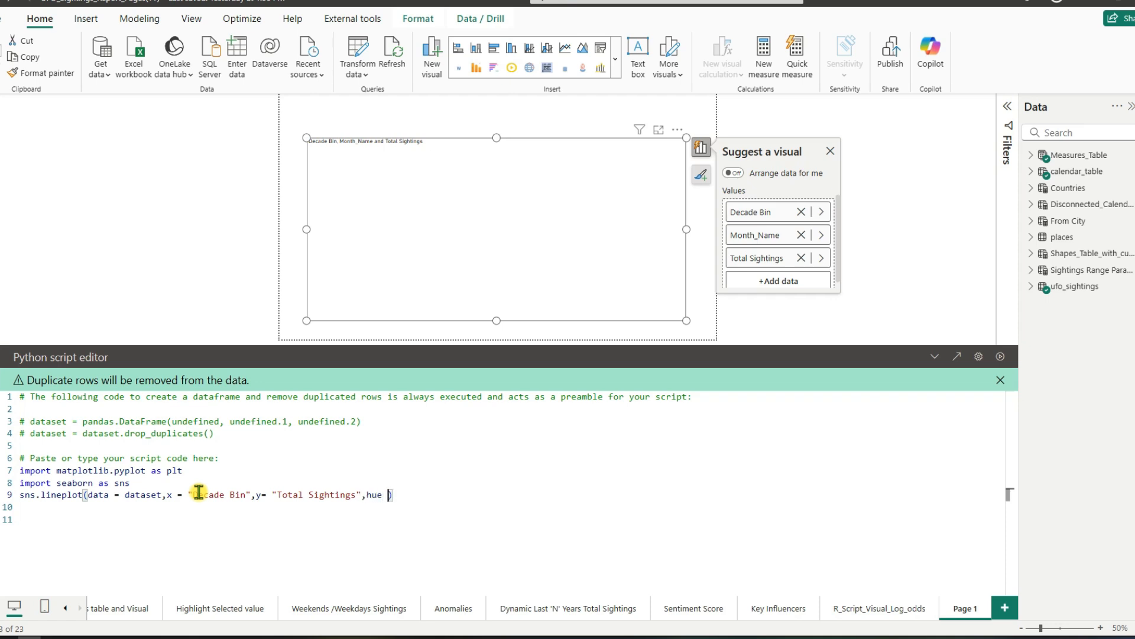
{"action": "type", "text": "\"Month_Name"}
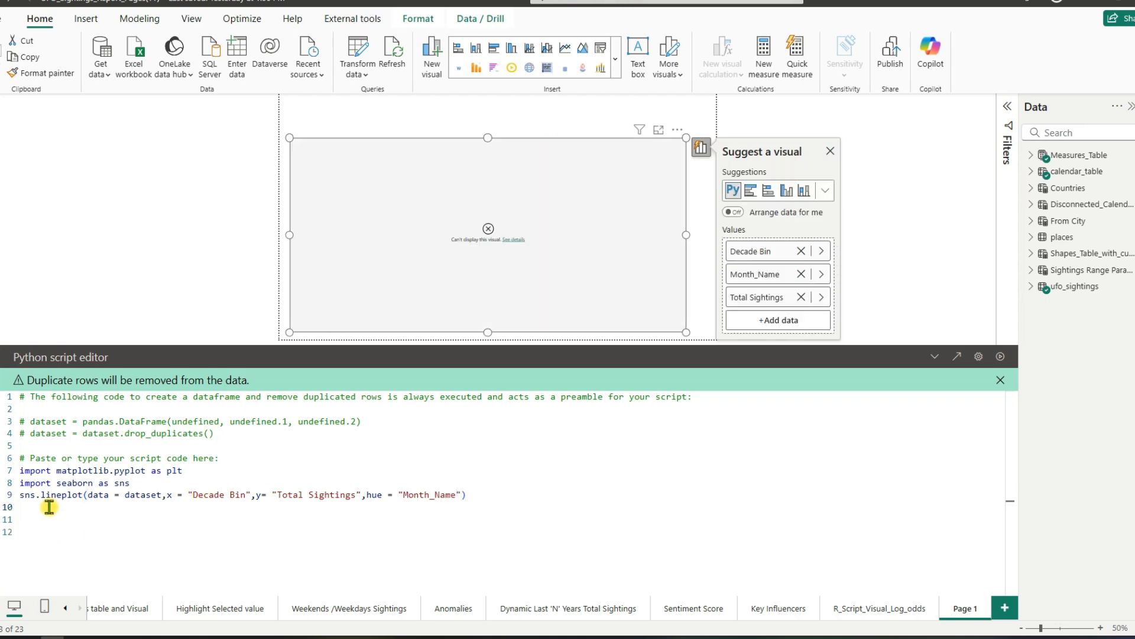
Step: Add plt.show() on the line below the line plot call and run the script to render the visual
{"action": "left_click", "coordinate": [49, 506]}
{"action": "type", "text": "plt.show()"}
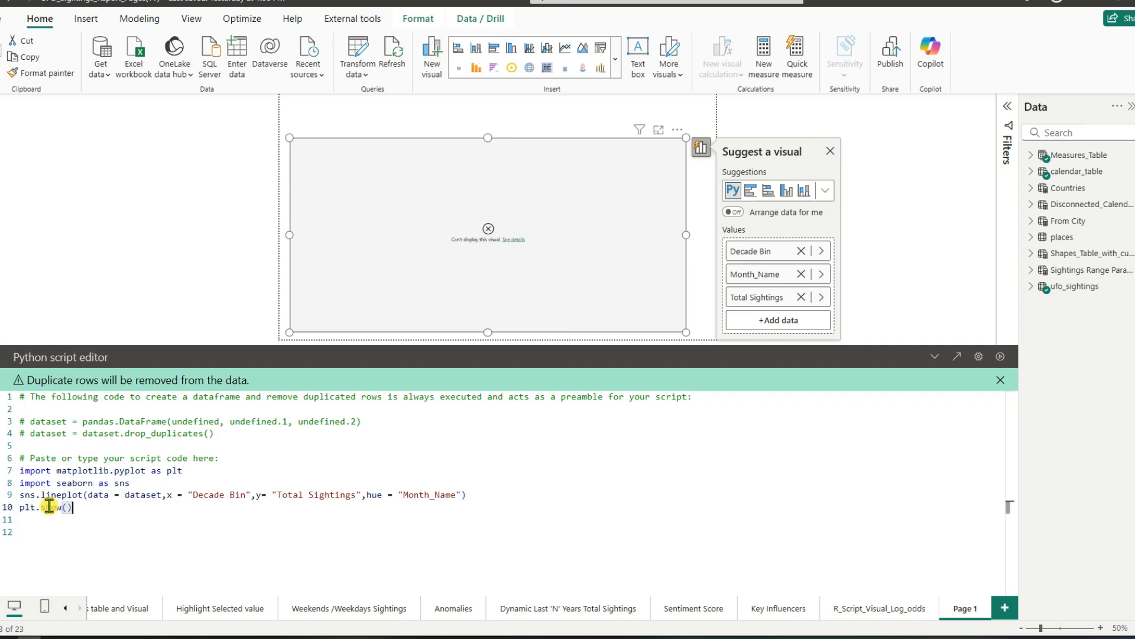
{"action": "left_click_drag", "start_coordinate": [72, 506], "coordinate": [19, 496]}
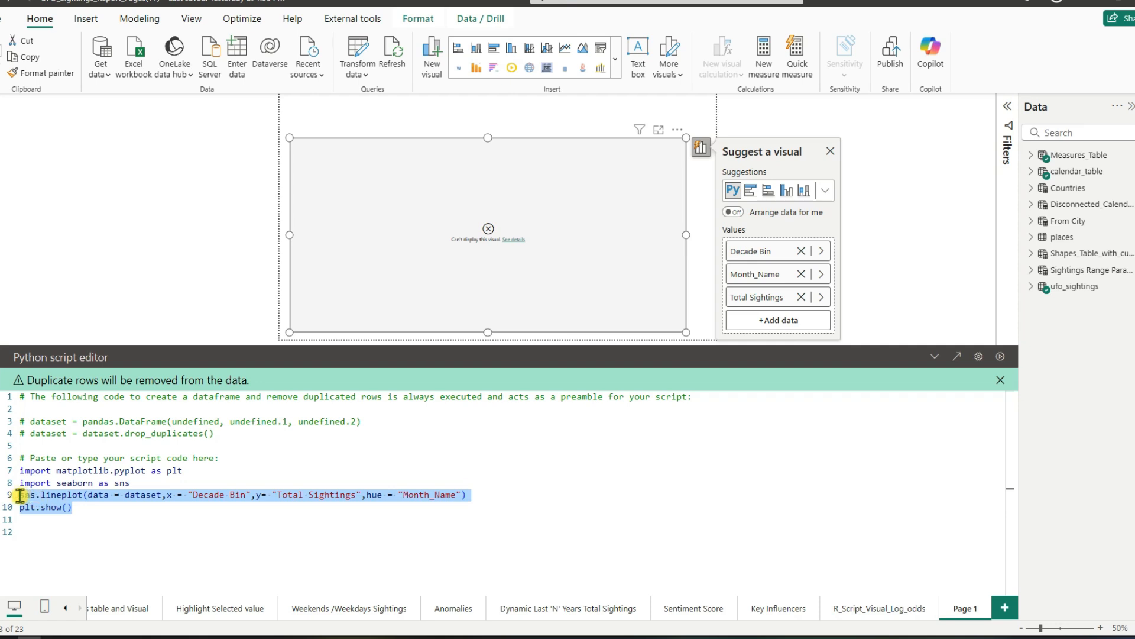
{"action": "left_click", "coordinate": [111, 515]}
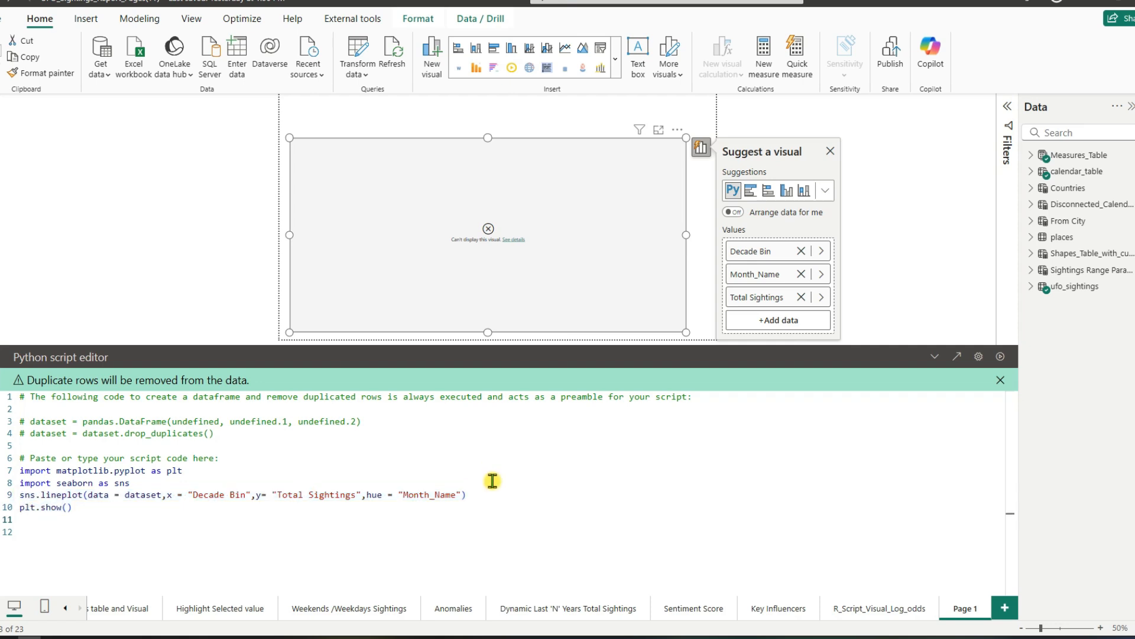
{"action": "left_click", "coordinate": [1000, 356]}
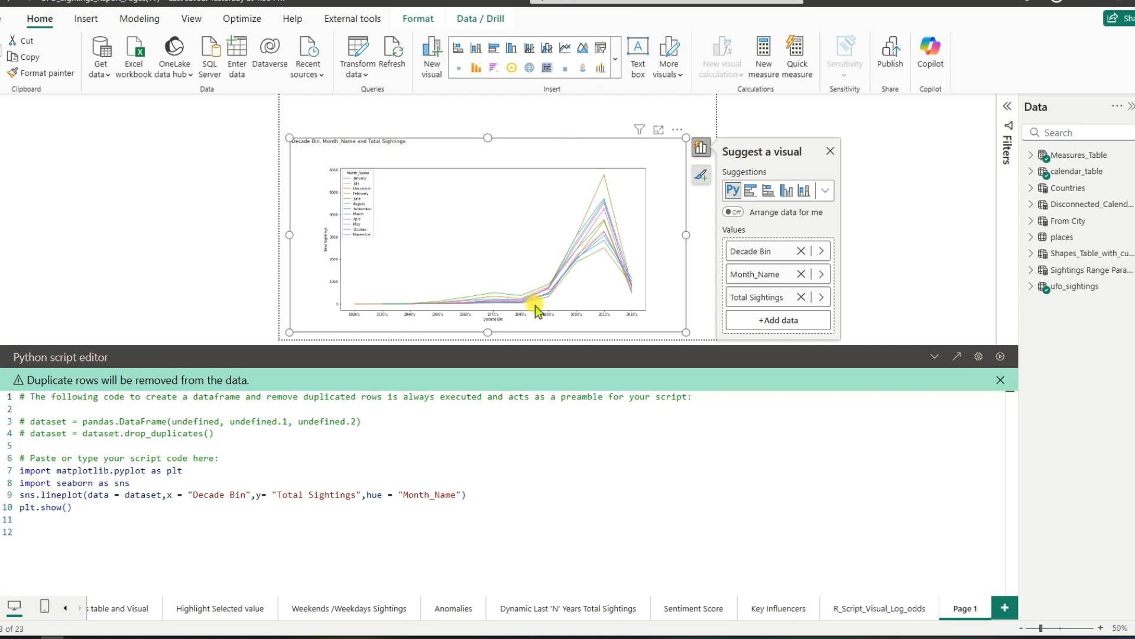
{"action": "left_click_drag", "start_coordinate": [83, 507], "coordinate": [21, 507]}
{"action": "left_click", "coordinate": [88, 508]}
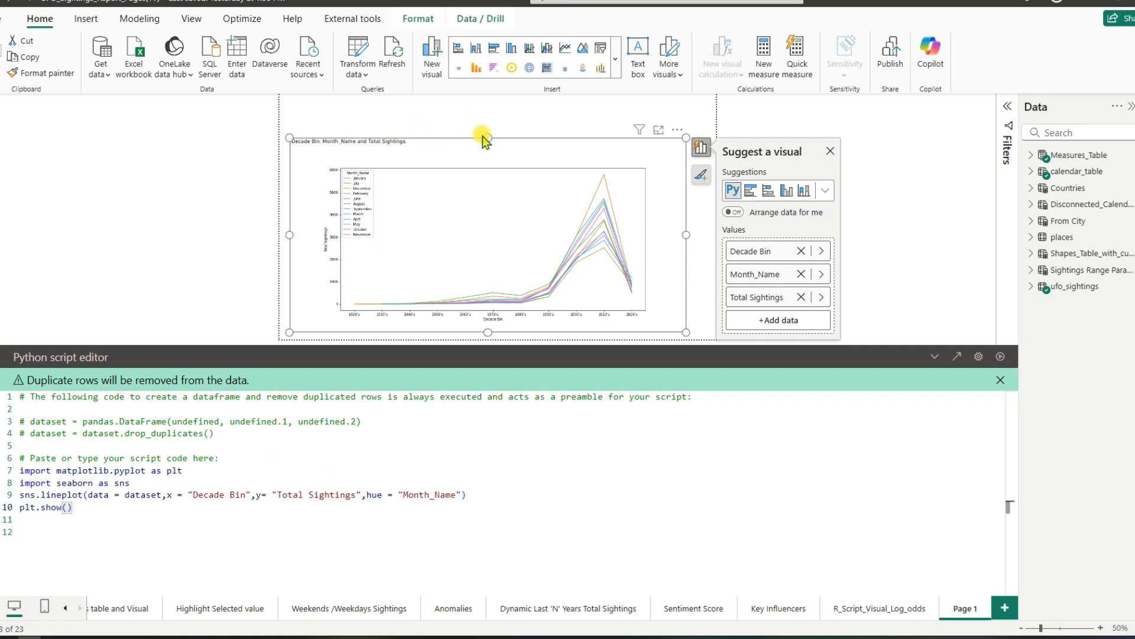
Step: Extend the Python visual slightly upward and set its title text to "Line plot using Python"
{"action": "left_click_drag", "start_coordinate": [488, 134], "coordinate": [492, 128]}
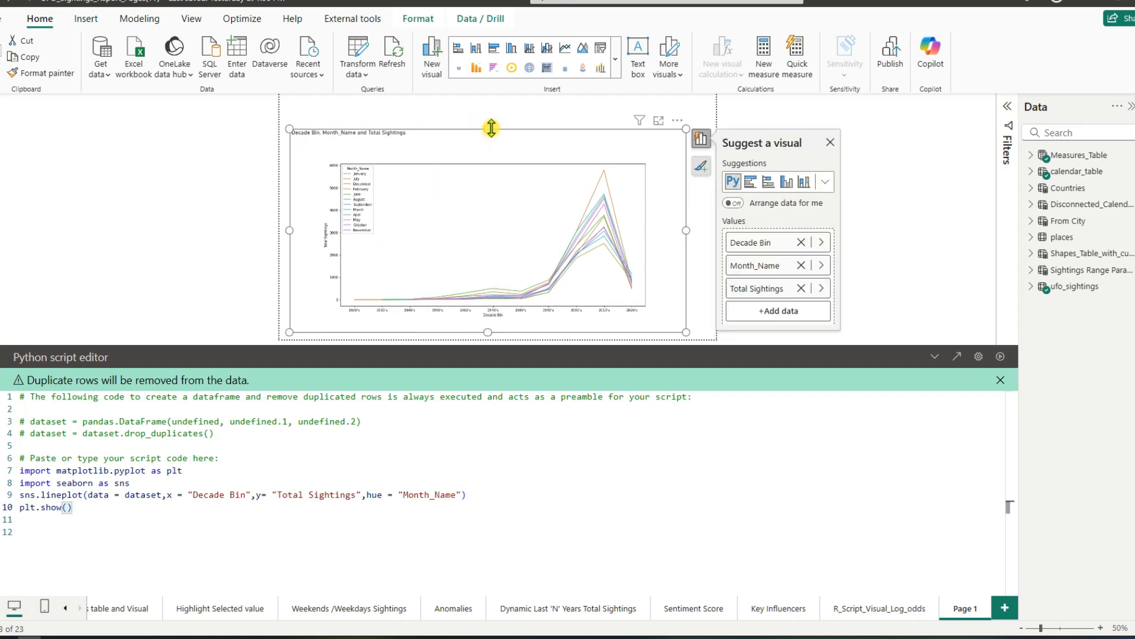
{"action": "left_click", "coordinate": [1134, 149]}
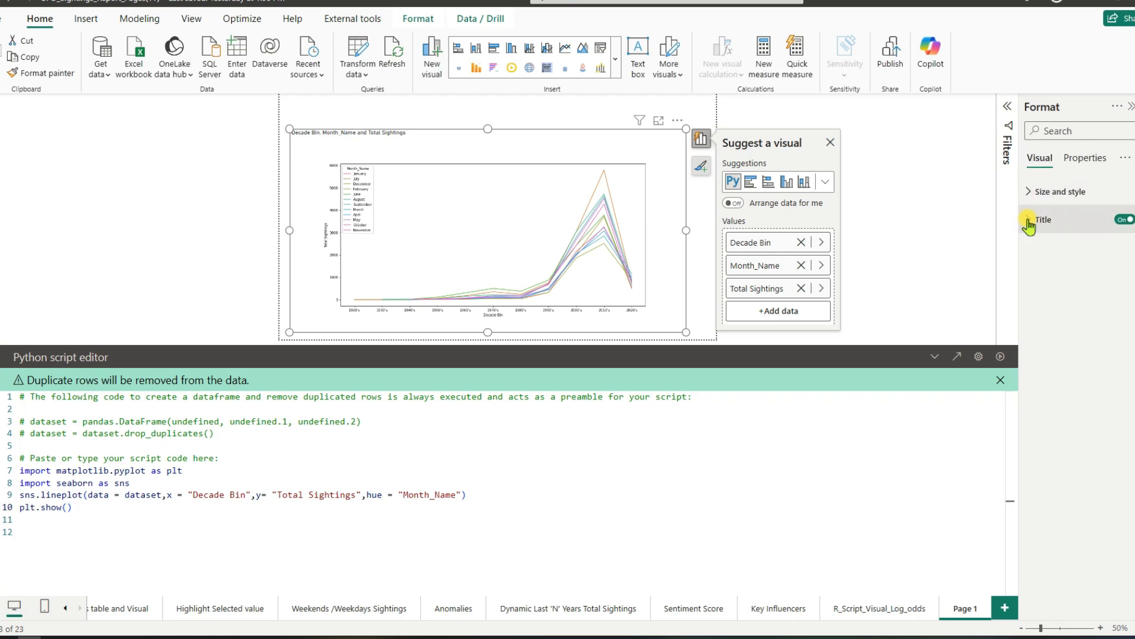
{"action": "left_click", "coordinate": [1029, 224]}
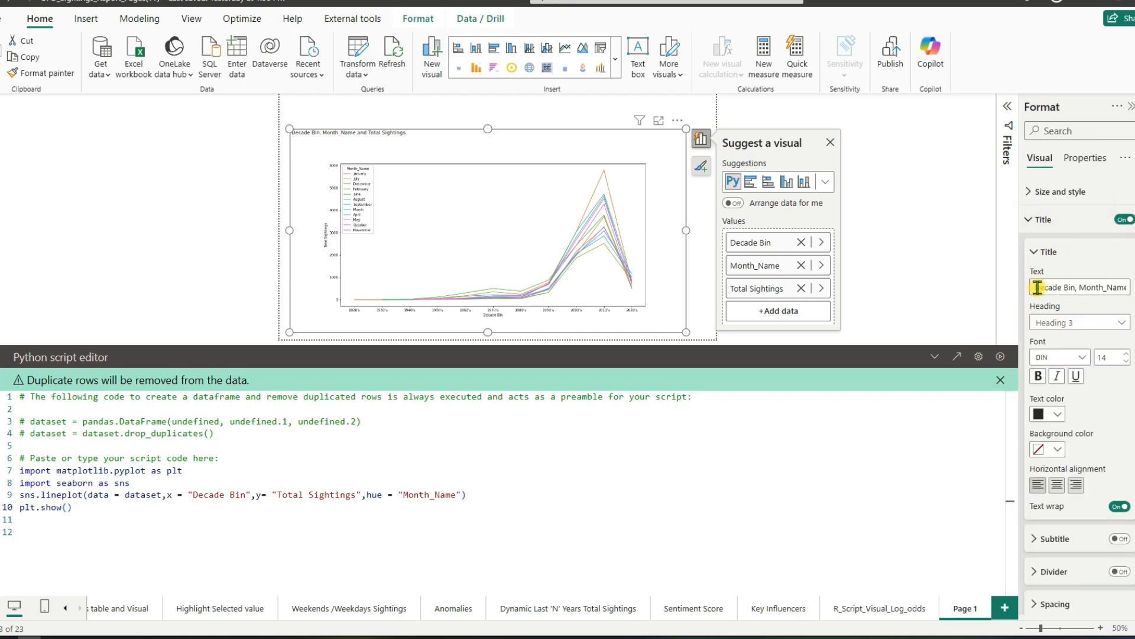
{"action": "left_click_drag", "start_coordinate": [1036, 287], "coordinate": [1133, 284]}
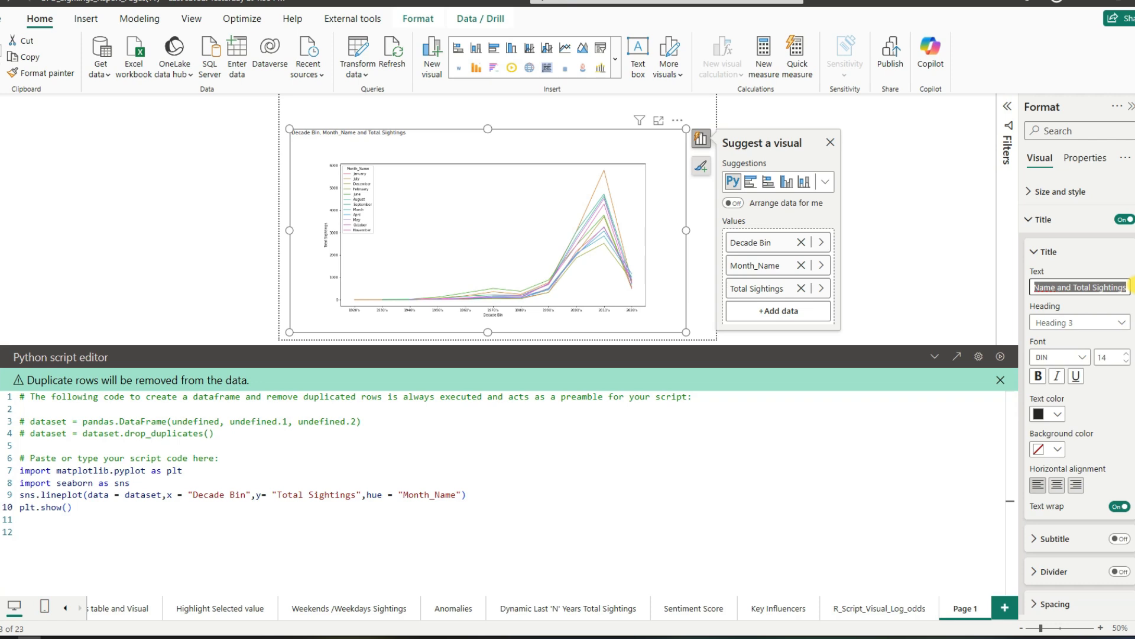
{"action": "key", "text": "BackSpace"}
{"action": "type", "text": "Line plot using Python"}
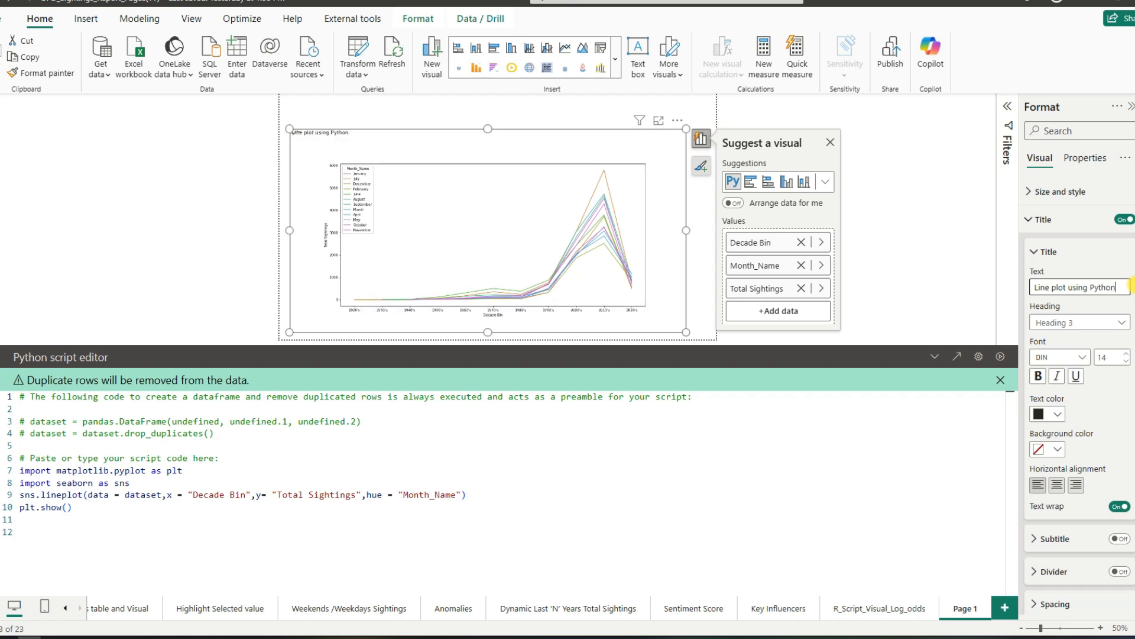
Step: Center the visual's title horizontally and turn on the divider beneath it, then deselect the visual
{"action": "left_click", "coordinate": [1057, 486]}
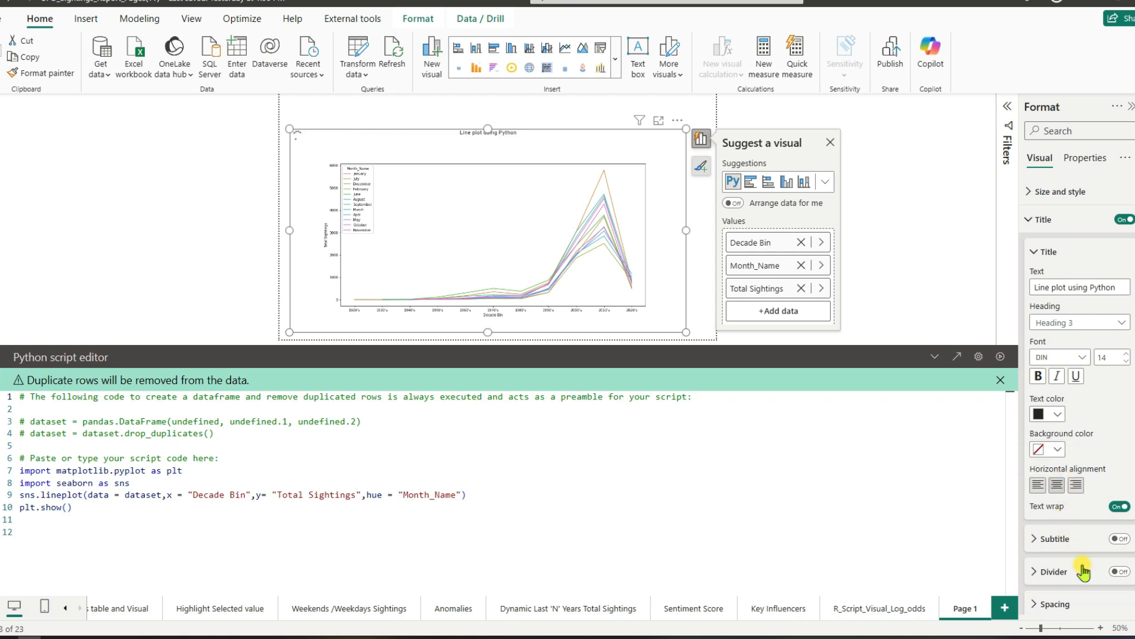
{"action": "left_click", "coordinate": [1119, 572]}
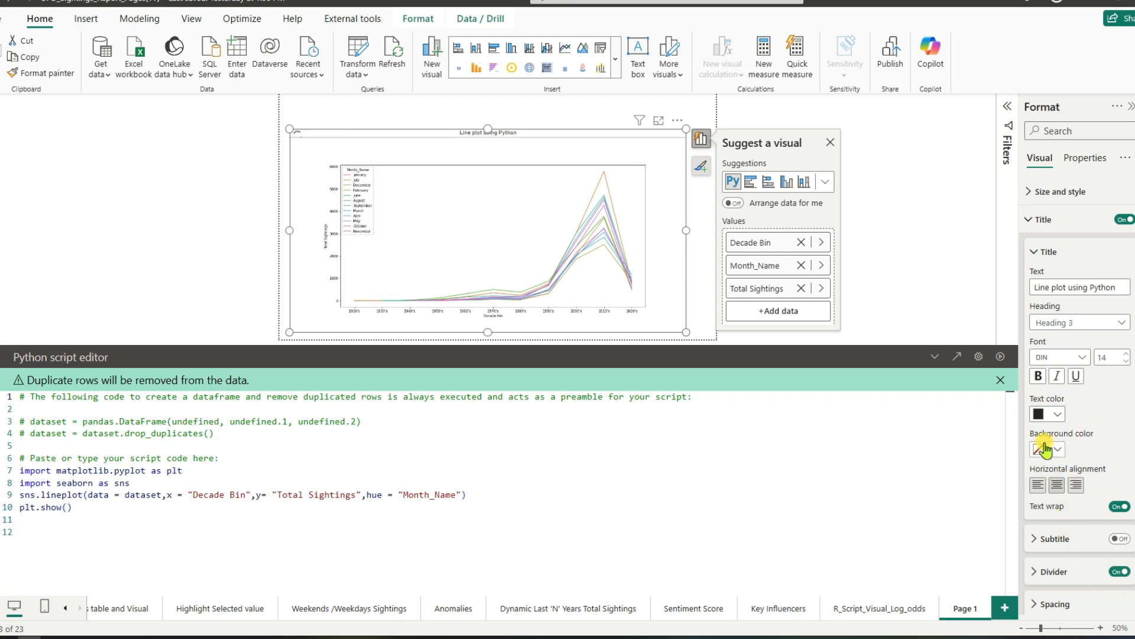
{"action": "left_click", "coordinate": [1033, 220]}
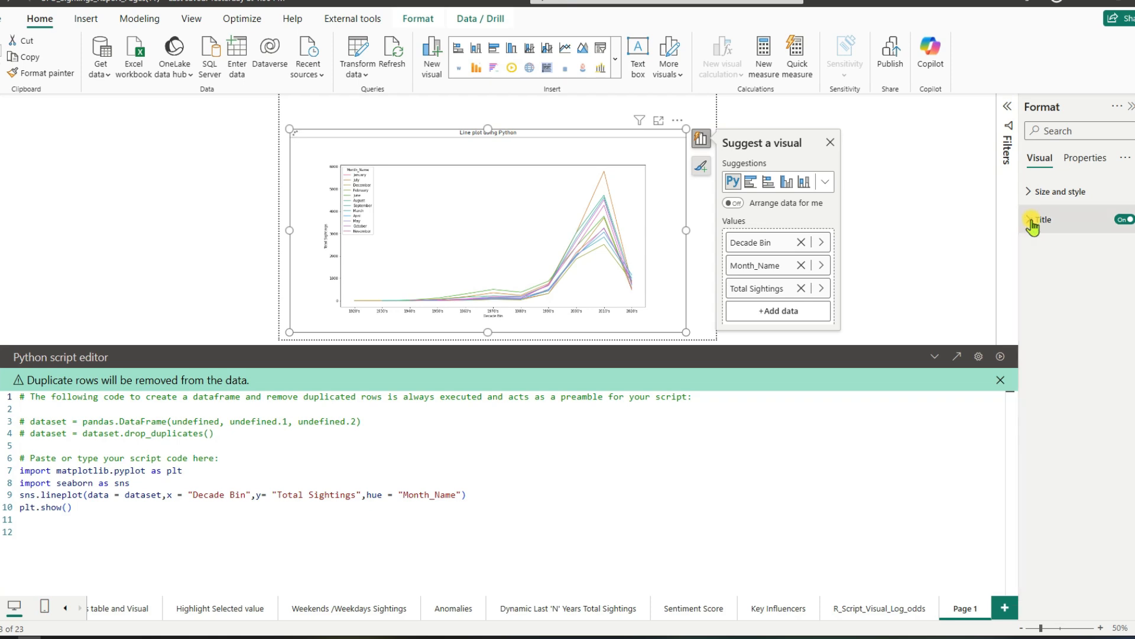
{"action": "left_click", "coordinate": [509, 105]}
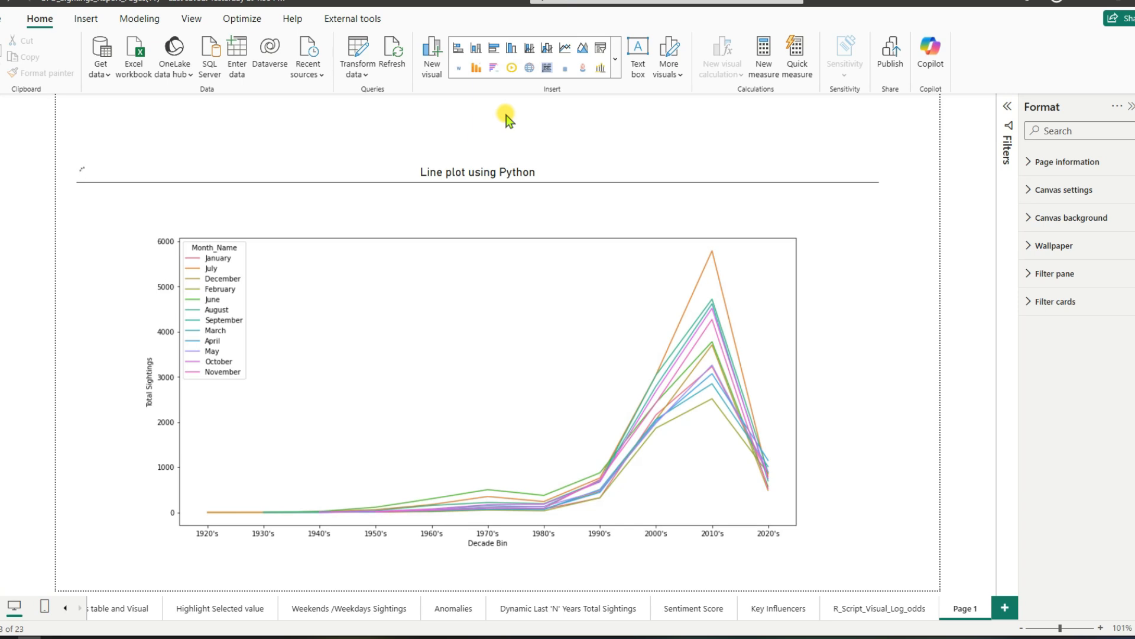
Step: Add a slicer to the page and populate it with the day_part field from ufo_sightings
{"action": "left_click", "coordinate": [603, 56]}
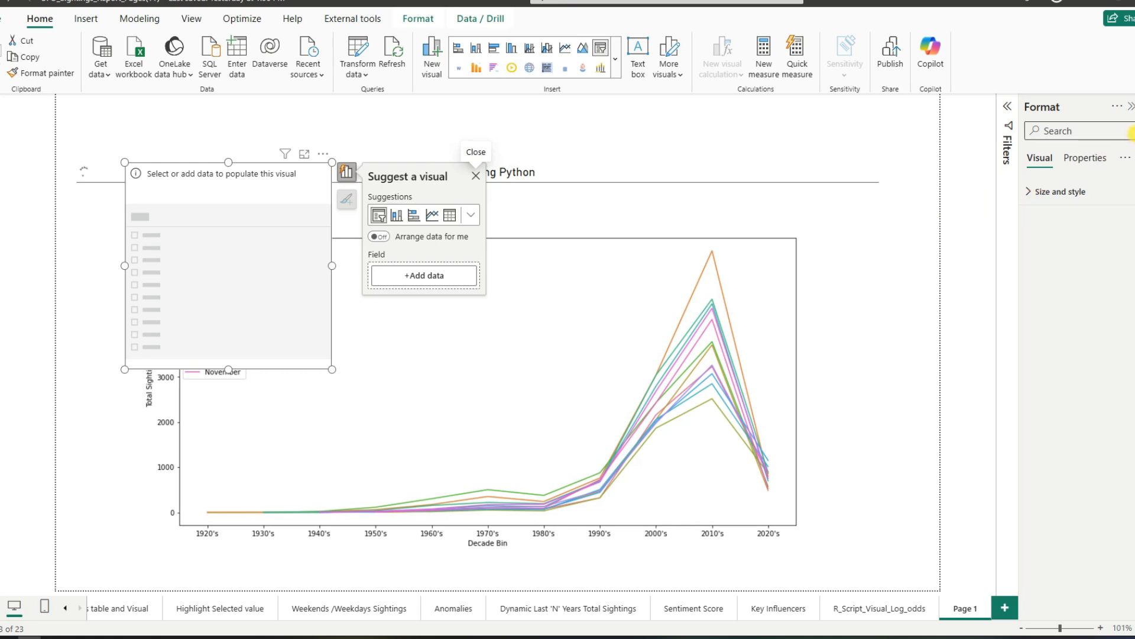
{"action": "left_click", "coordinate": [1134, 107]}
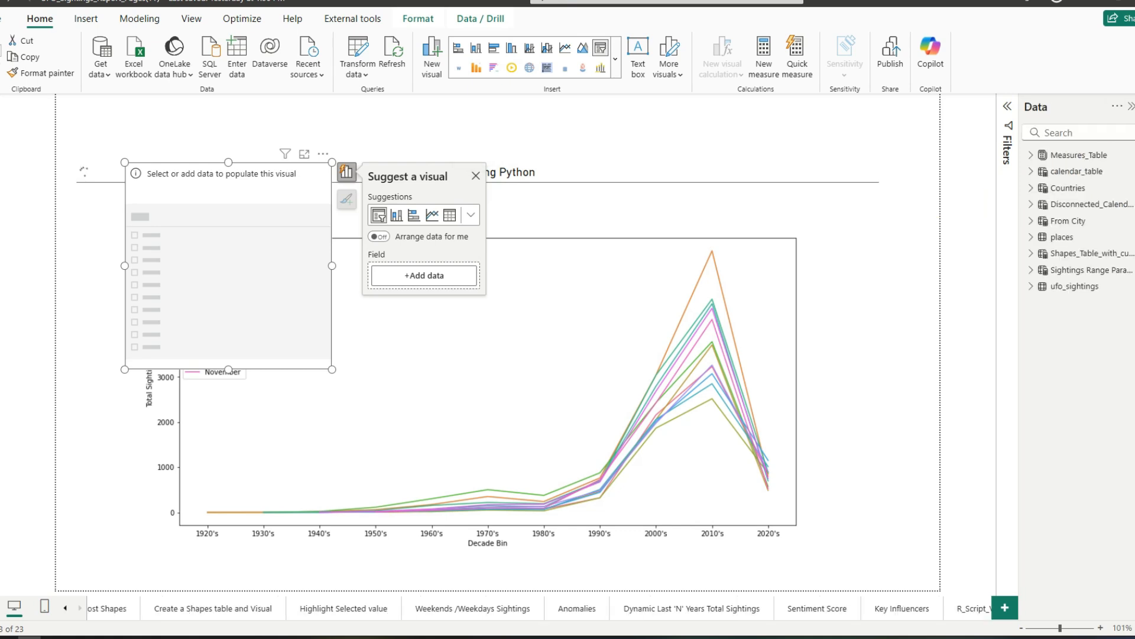
{"action": "left_click", "coordinate": [1030, 289]}
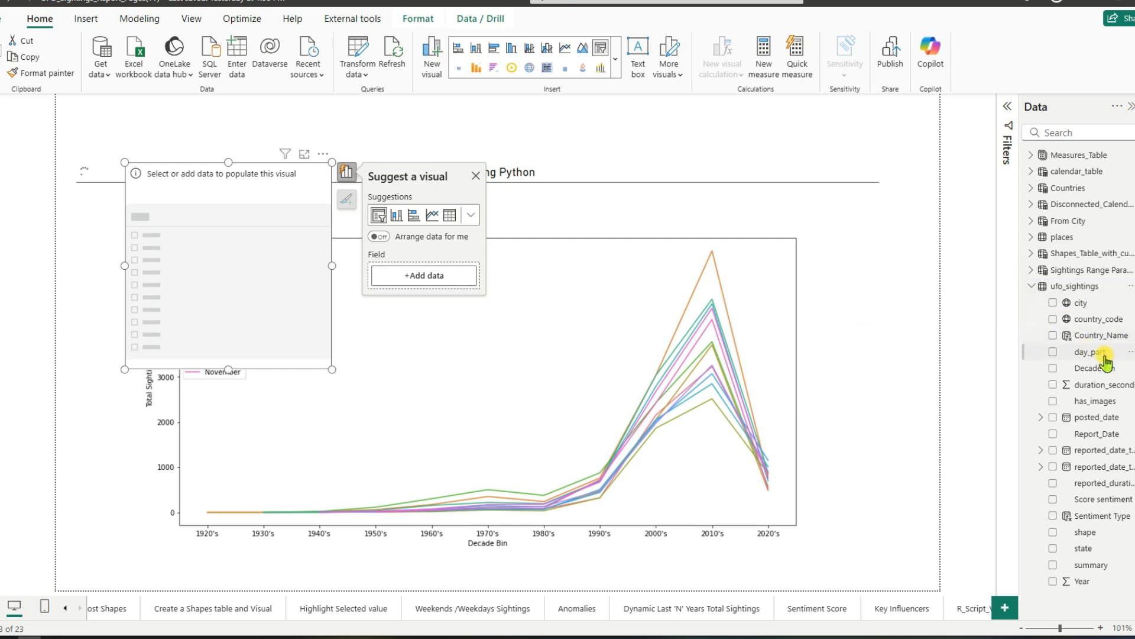
{"action": "left_click", "coordinate": [1053, 357]}
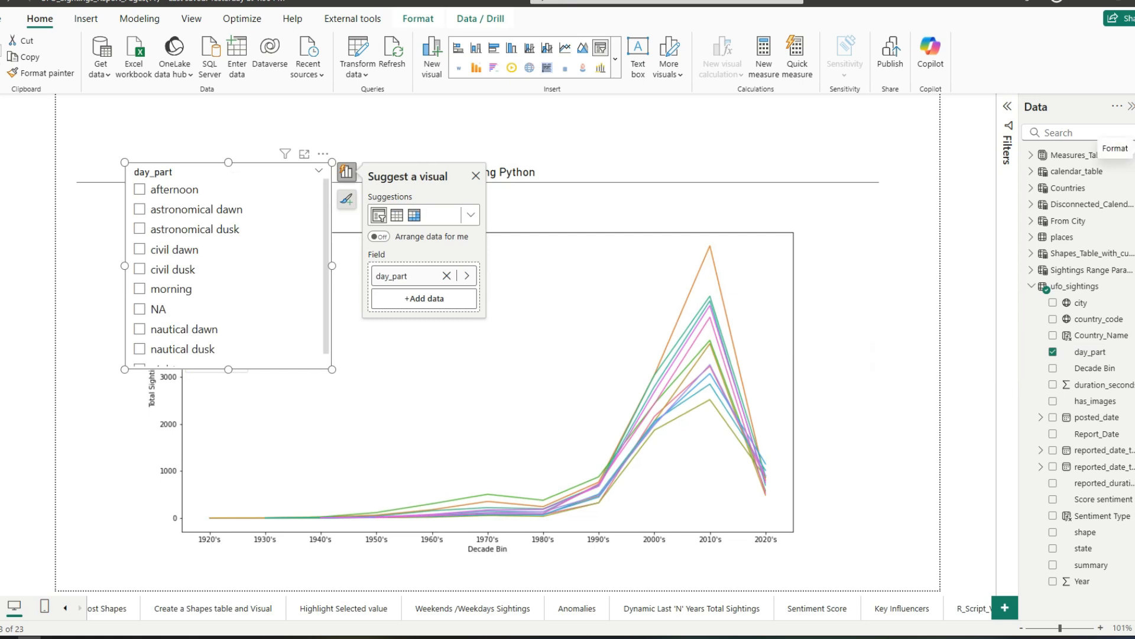
Step: Set the day_part slicer's style to Tile
{"action": "left_click", "coordinate": [1131, 149]}
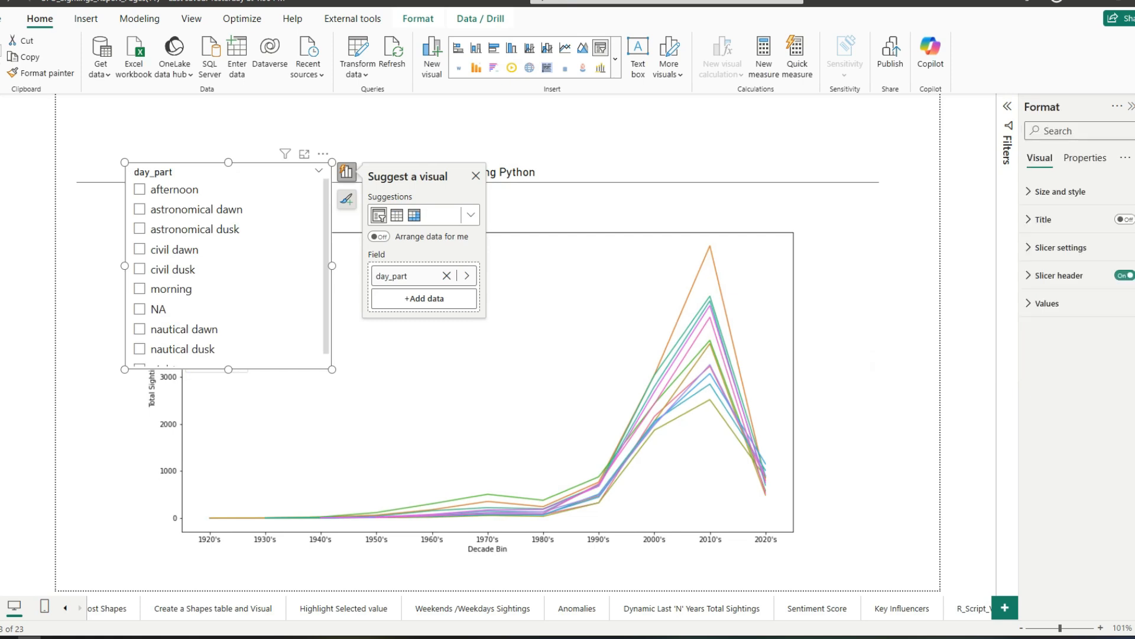
{"action": "left_click", "coordinate": [1030, 248]}
{"action": "left_click", "coordinate": [1058, 313]}
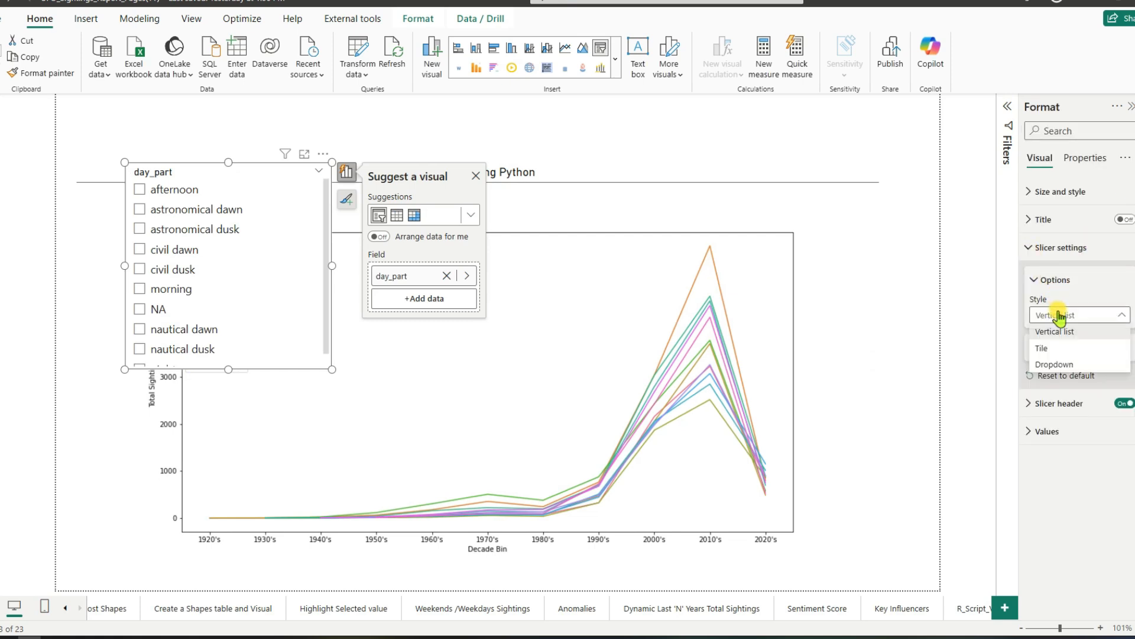
{"action": "left_click", "coordinate": [1055, 331]}
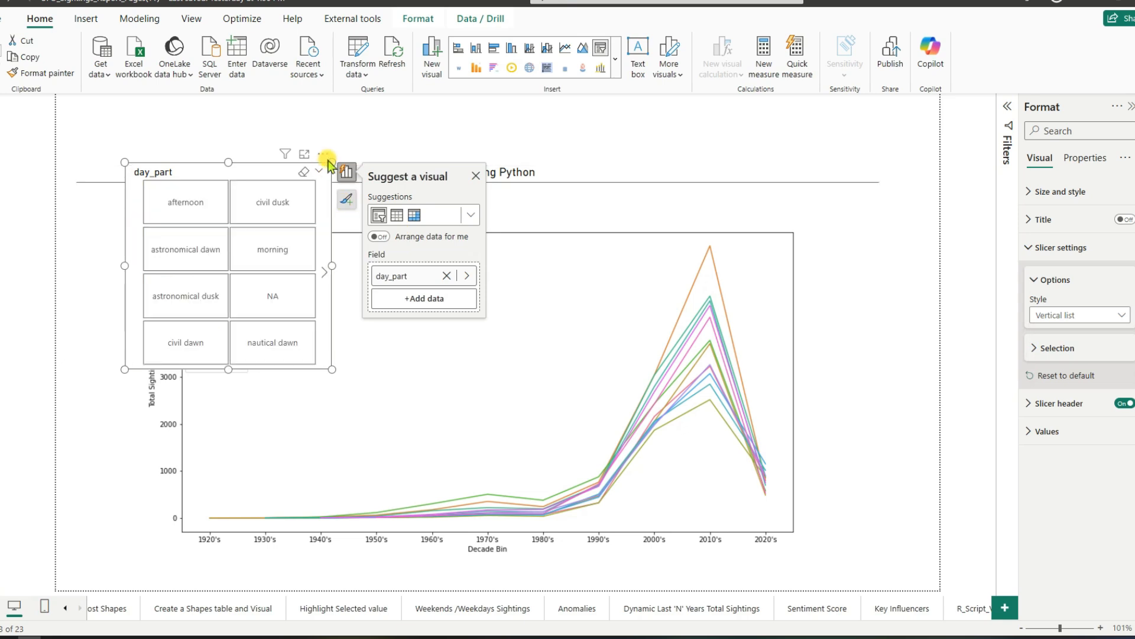
Step: Move the day_part slicer above the line plot and resize it into a single row of tiles spanning the plot's width
{"action": "left_click_drag", "start_coordinate": [327, 156], "coordinate": [298, 94]}
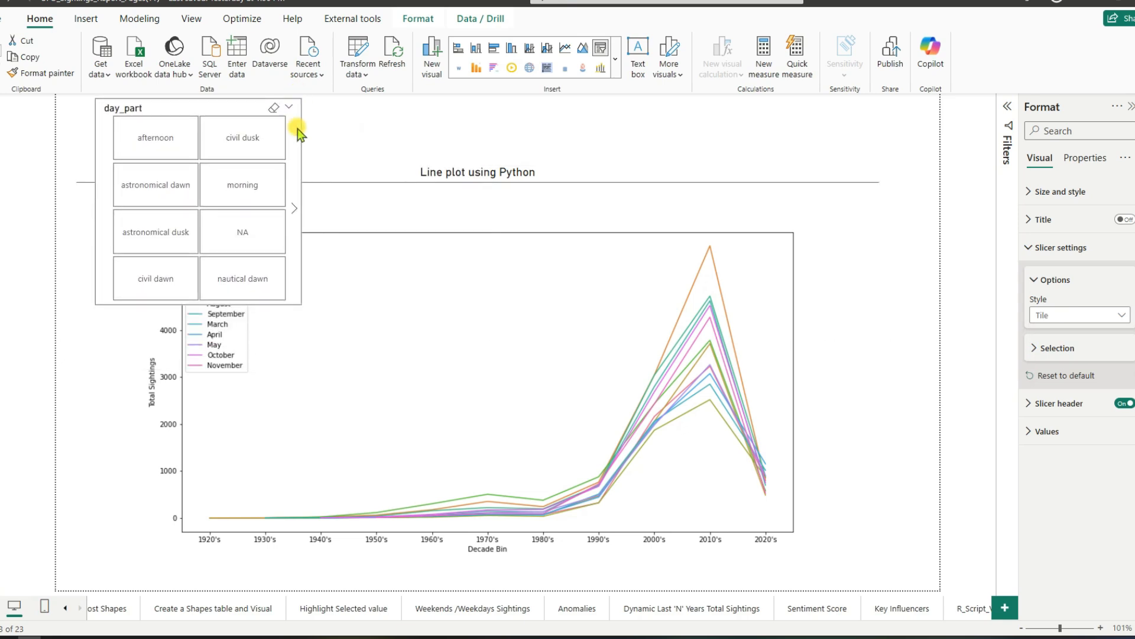
{"action": "left_click_drag", "start_coordinate": [302, 303], "coordinate": [885, 151]}
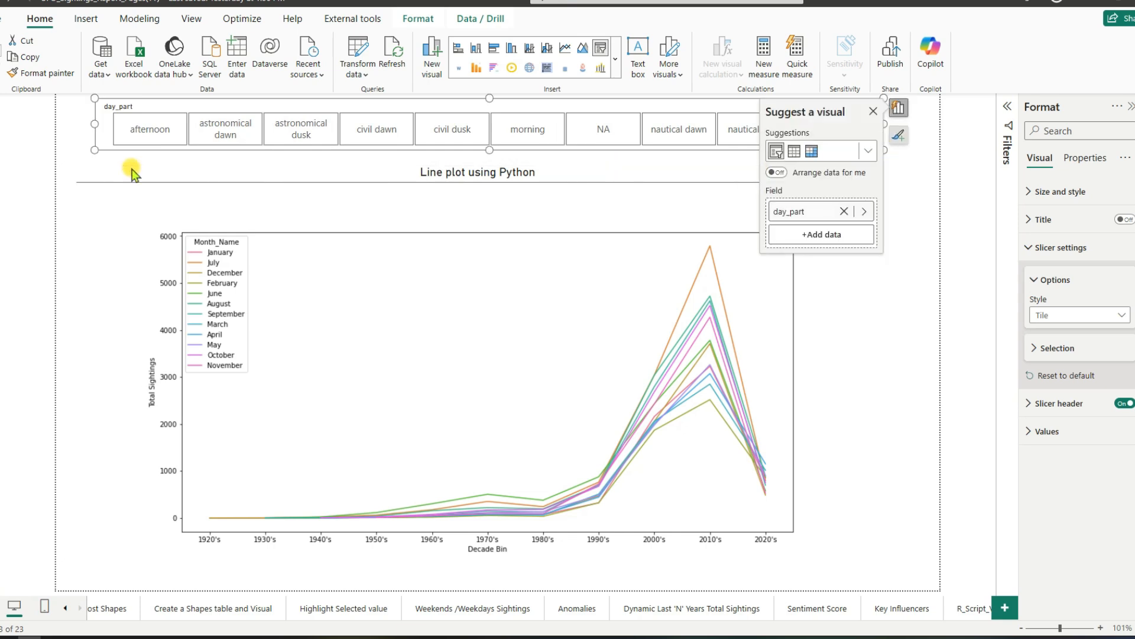
{"action": "left_click_drag", "start_coordinate": [95, 123], "coordinate": [76, 126]}
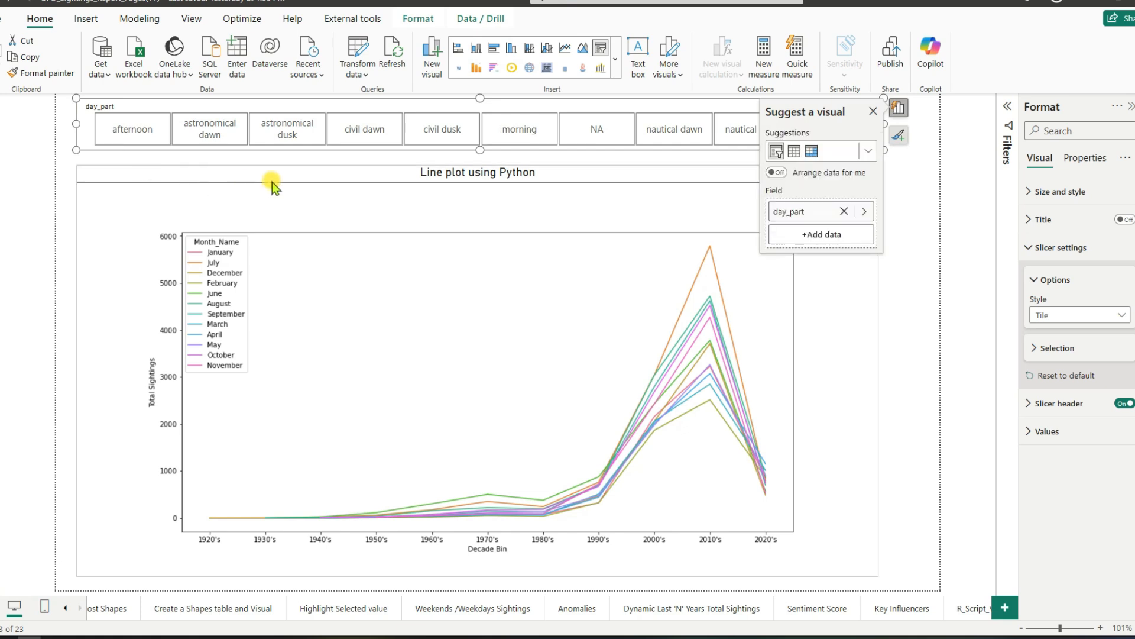
Step: Examine the line plot filtered by the civil dusk, afternoon and night tiles in turn, then clear the slicer selection
{"action": "left_click", "coordinate": [436, 134]}
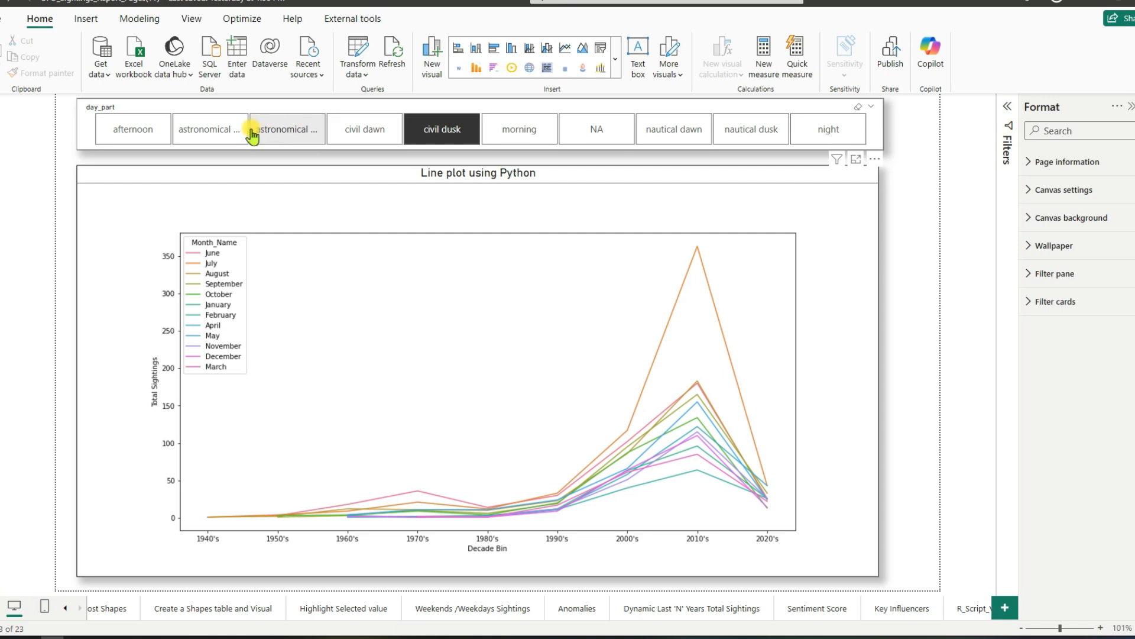
{"action": "left_click", "coordinate": [533, 137]}
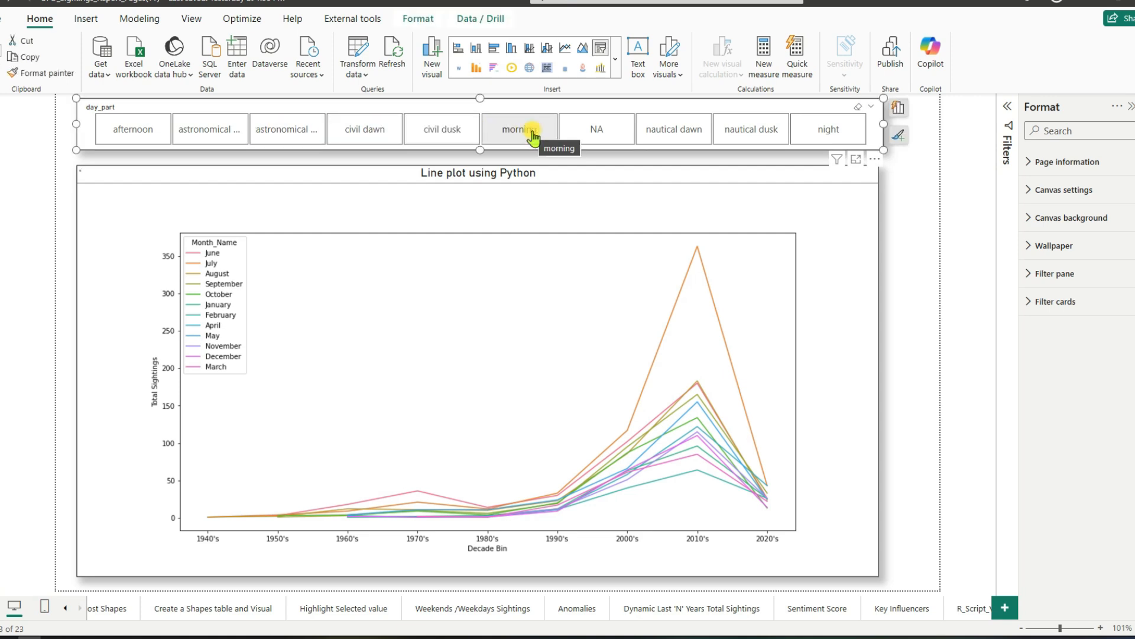
{"action": "left_click", "coordinate": [818, 137]}
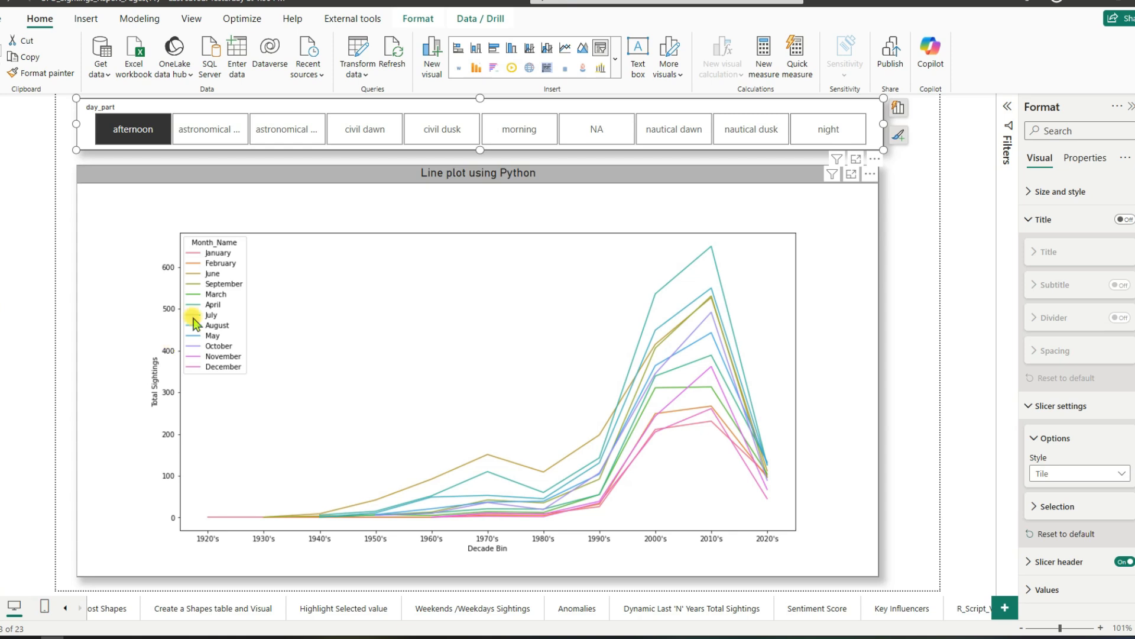
{"action": "left_click", "coordinate": [814, 131]}
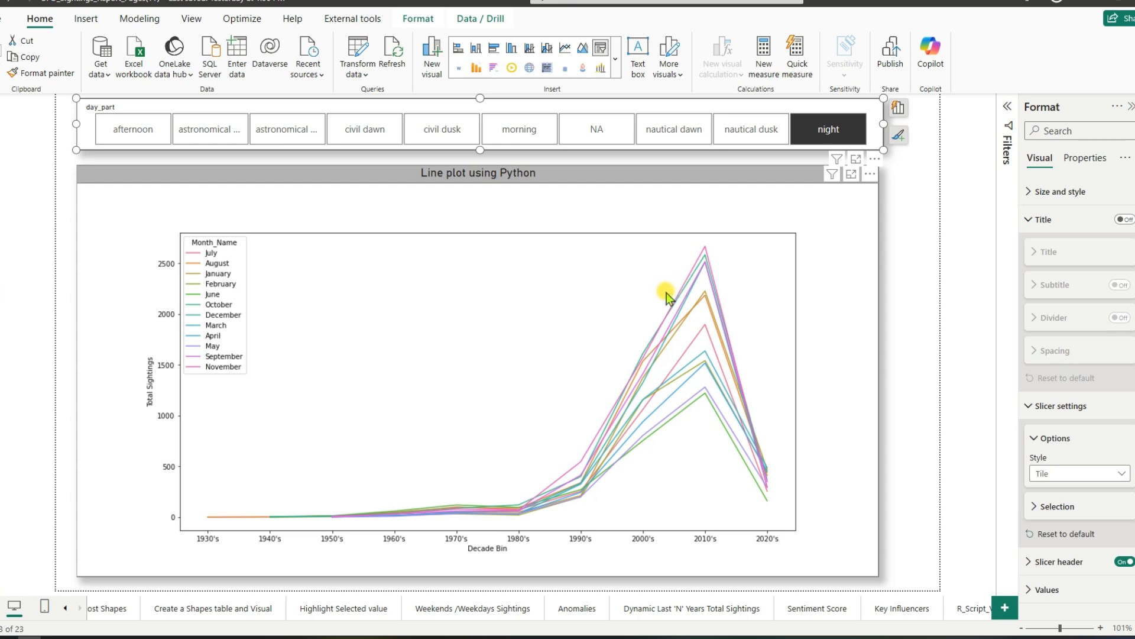
{"action": "left_click", "coordinate": [807, 135]}
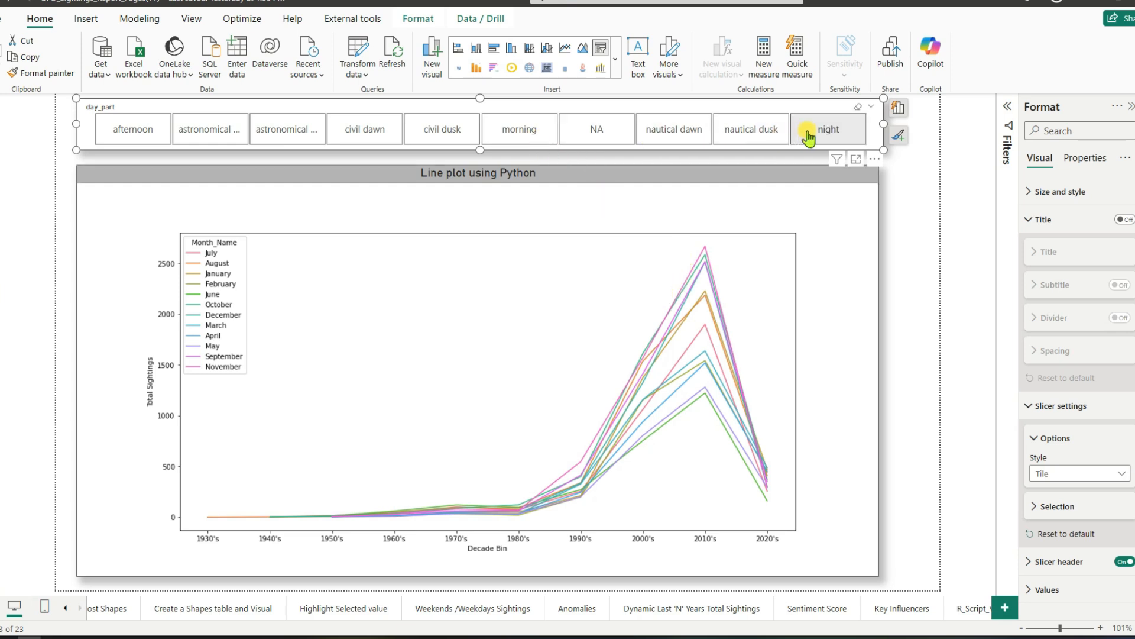